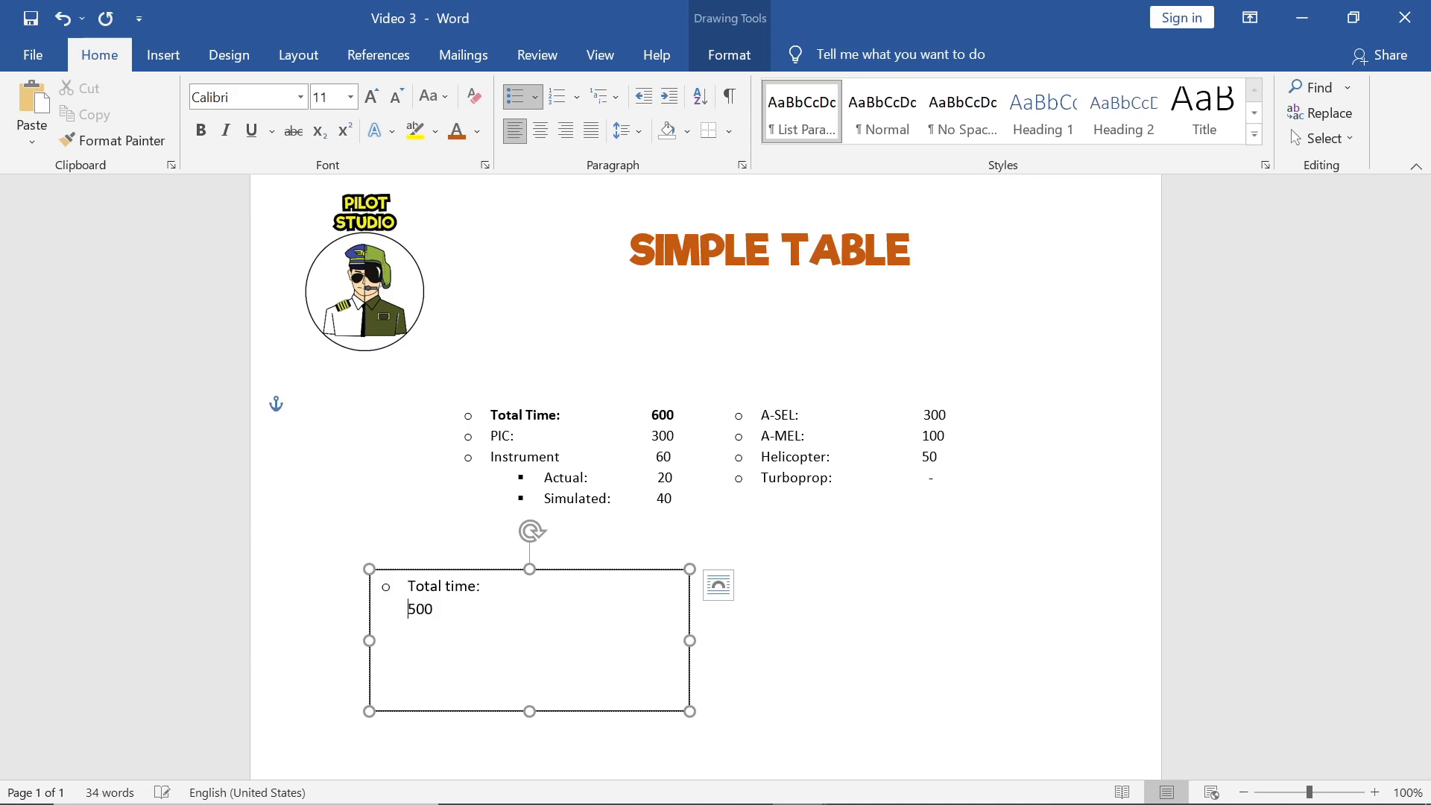
Bring the 500 back onto the Total time line and paste two copies of that line below it in the text box
{"action": "key", "text": "BackSpace"}
{"action": "left_click_drag", "start_coordinate": [681, 585], "coordinate": [411, 592]}
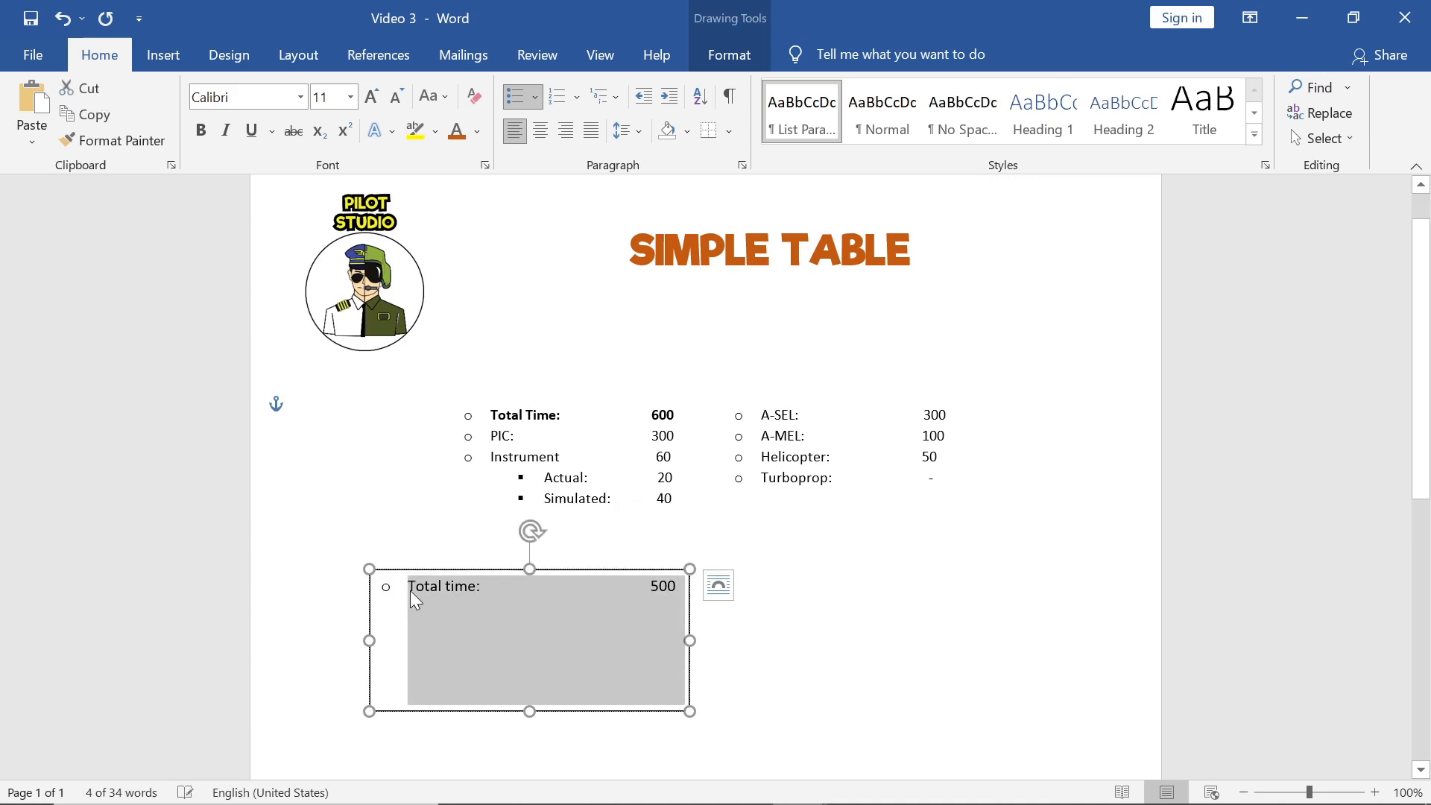
{"action": "key", "text": "ctrl+c"}
{"action": "key", "text": "Right"}
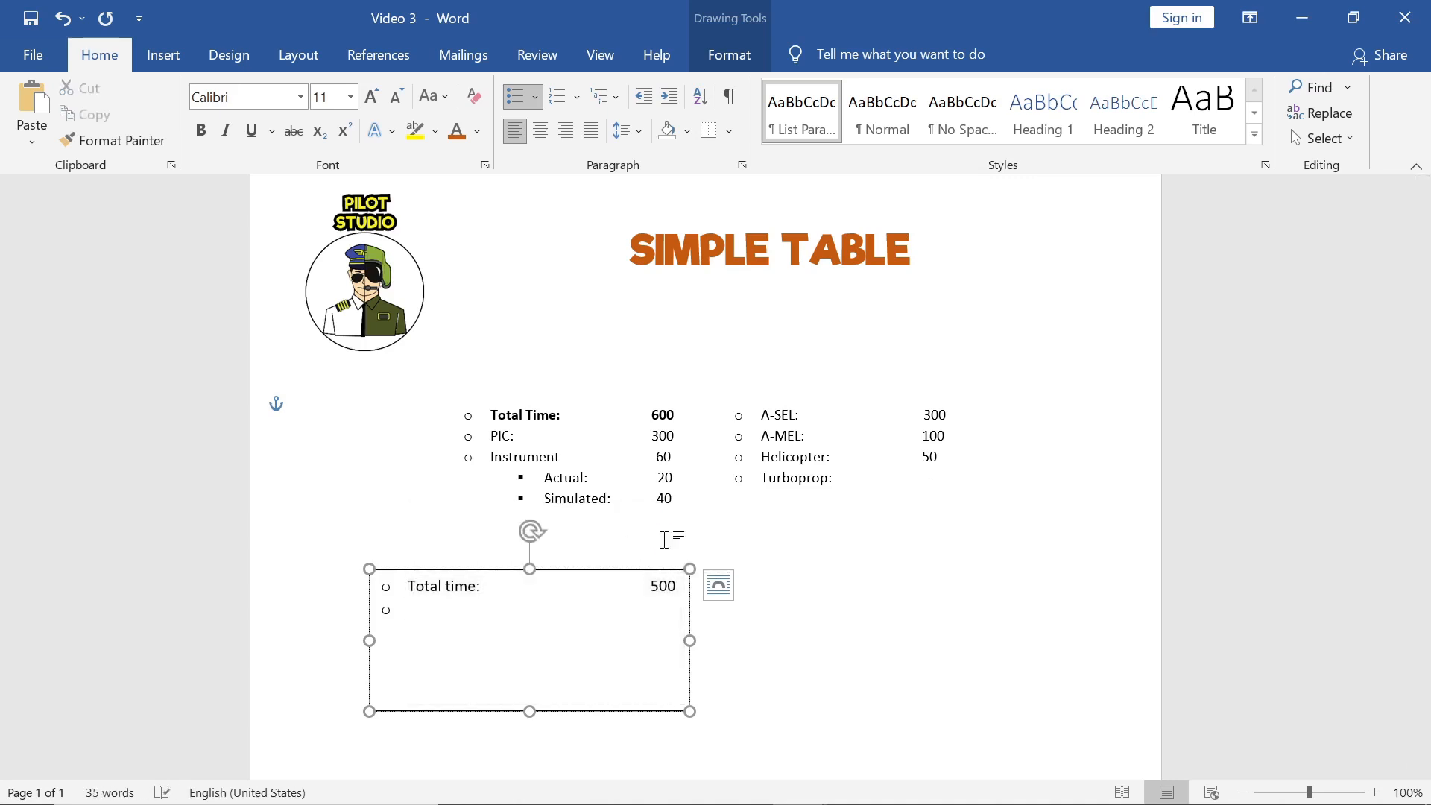
{"action": "key", "text": "ctrl+v"}
{"action": "key", "text": "ctrl+v"}
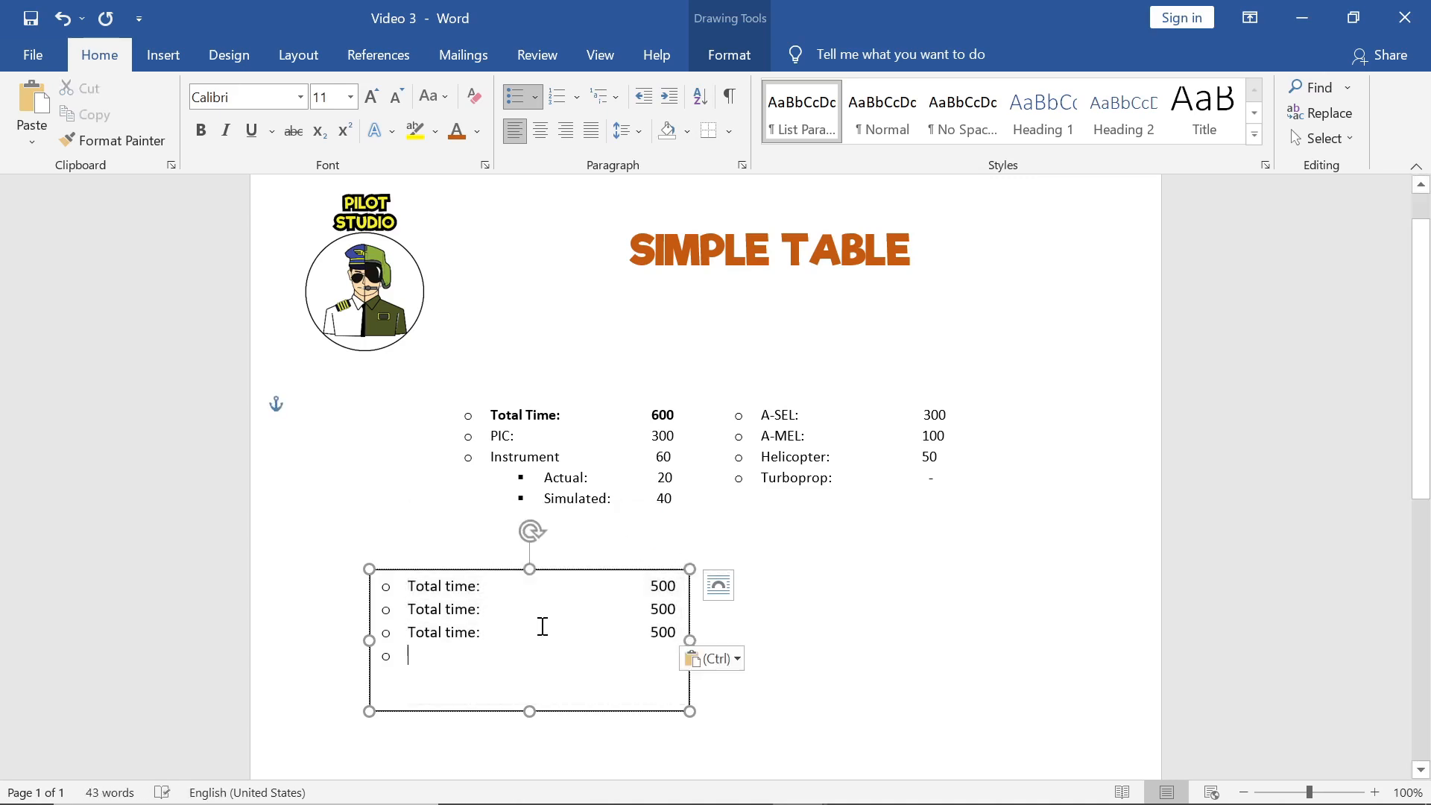
Replace the label of the second bullet in the text box with PIC, keeping its colon
{"action": "left_click", "coordinate": [475, 608]}
{"action": "key", "text": "BackSpace"}
{"action": "key", "text": "BackSpace"}
{"action": "key", "text": "BackSpace"}
{"action": "key", "text": "BackSpace"}
{"action": "key", "text": "BackSpace"}
{"action": "key", "text": "BackSpace"}
{"action": "key", "text": "BackSpace"}
{"action": "key", "text": "BackSpace"}
{"action": "key", "text": "BackSpace"}
{"action": "key", "text": "BackSpace"}
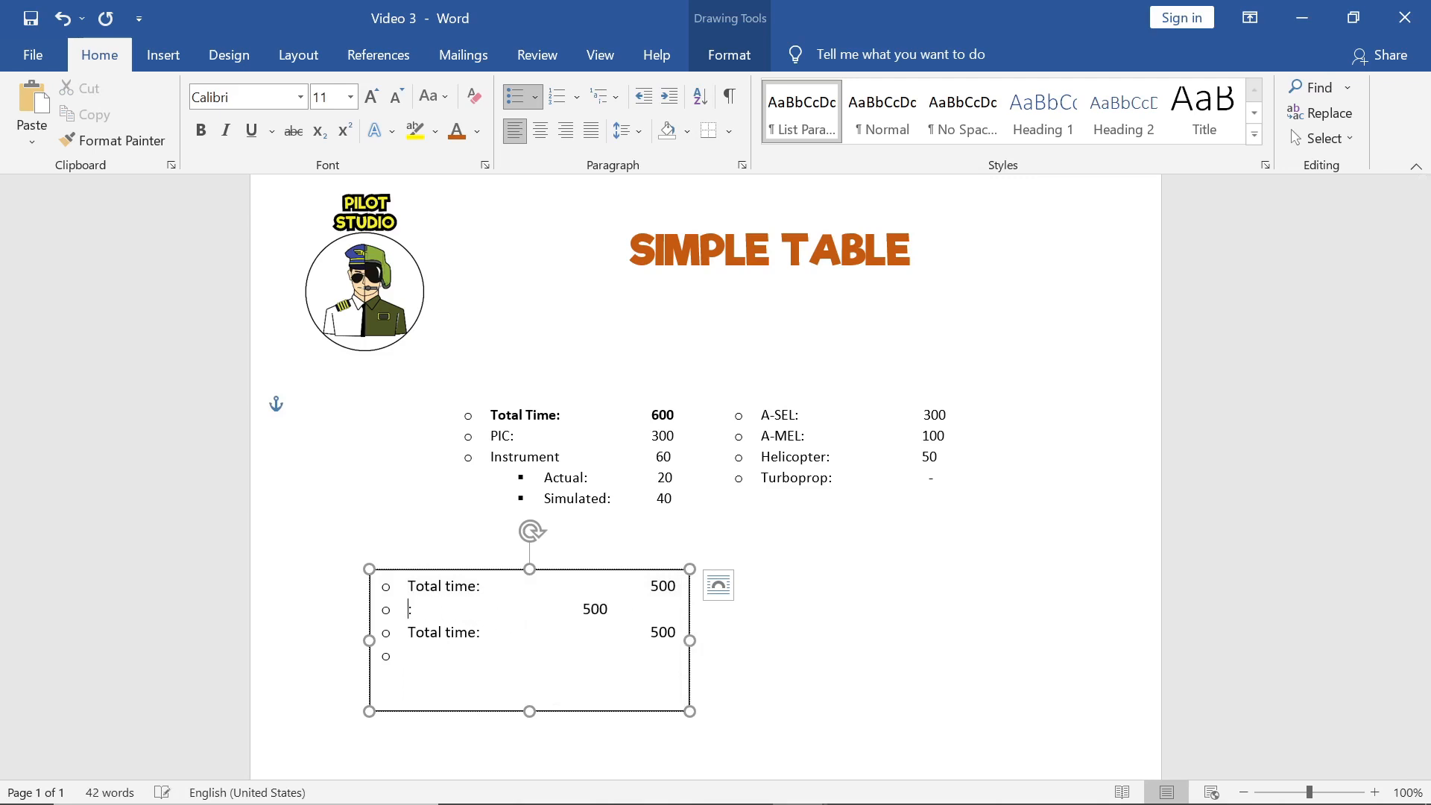
{"action": "type", "text": "PIC"}
Set the PIC value to 200, lined up beneath the Total time value
{"action": "left_click", "coordinate": [605, 609]}
{"action": "key", "text": "Delete"}
{"action": "key", "text": "Delete"}
{"action": "key", "text": "Delete"}
{"action": "type", "text": "200"}
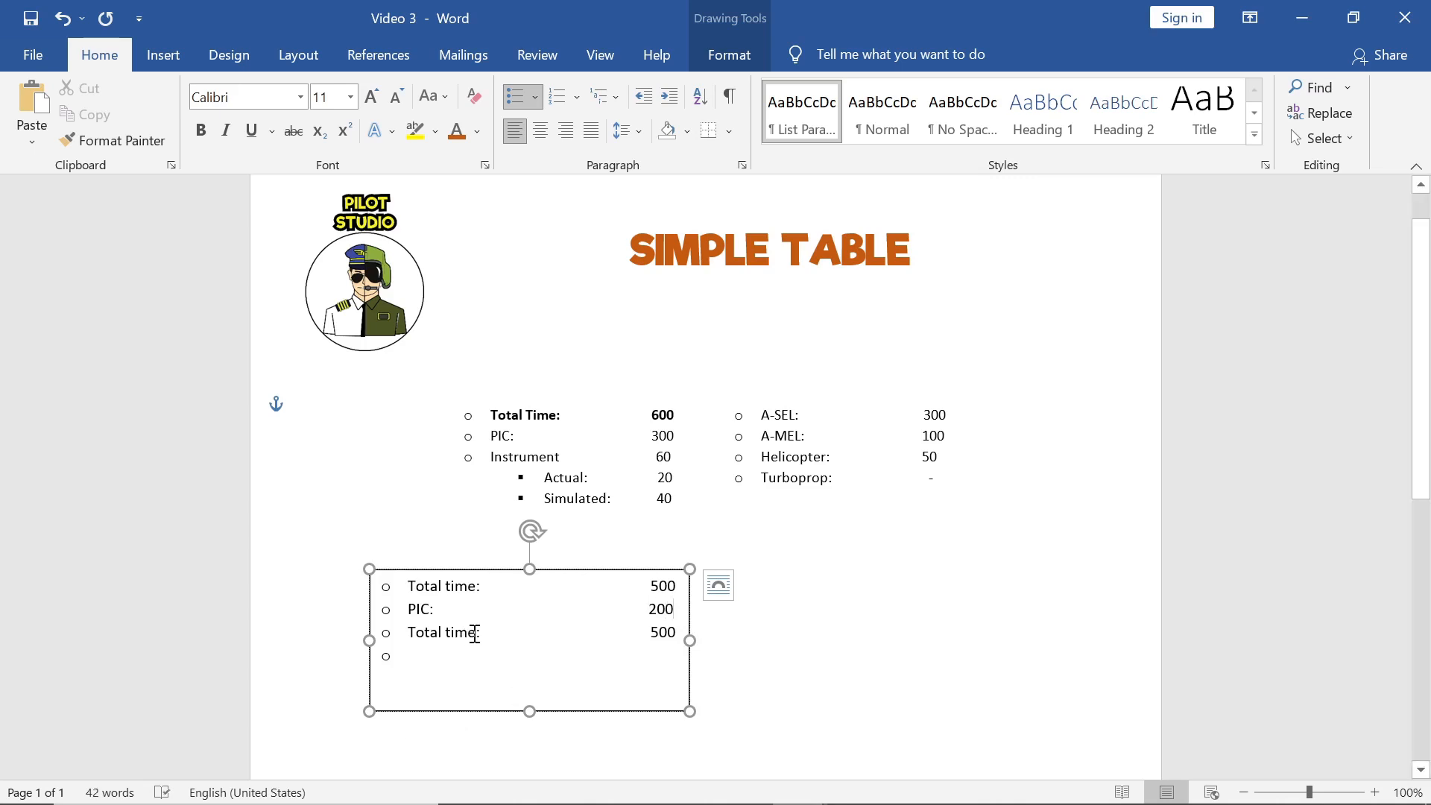
Change the third bullet to Instrument: with the value 40, lined up in the number column
{"action": "left_click_drag", "start_coordinate": [478, 632], "coordinate": [409, 633]}
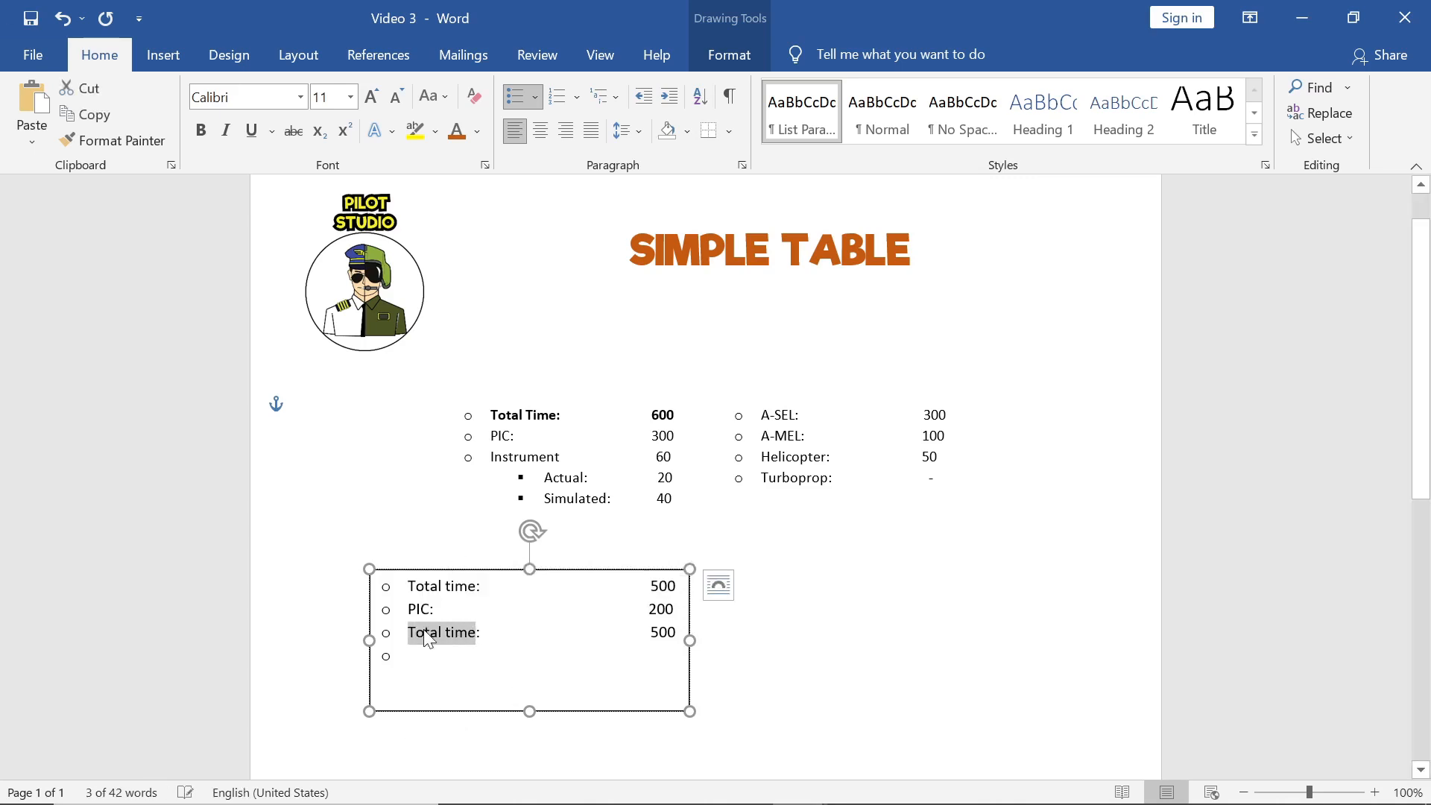
{"action": "type", "text": "Instrument:"}
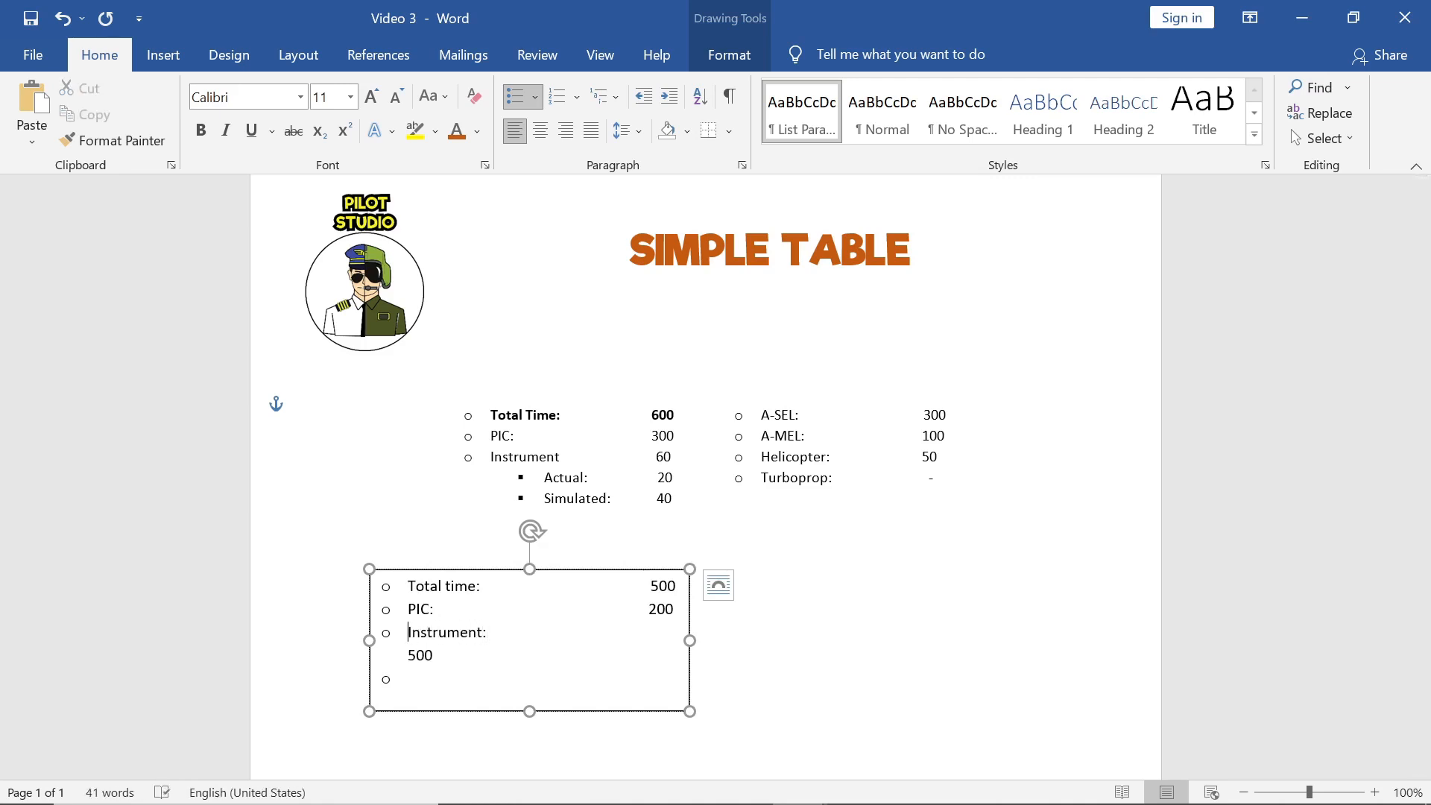
{"action": "key", "text": "Left"}
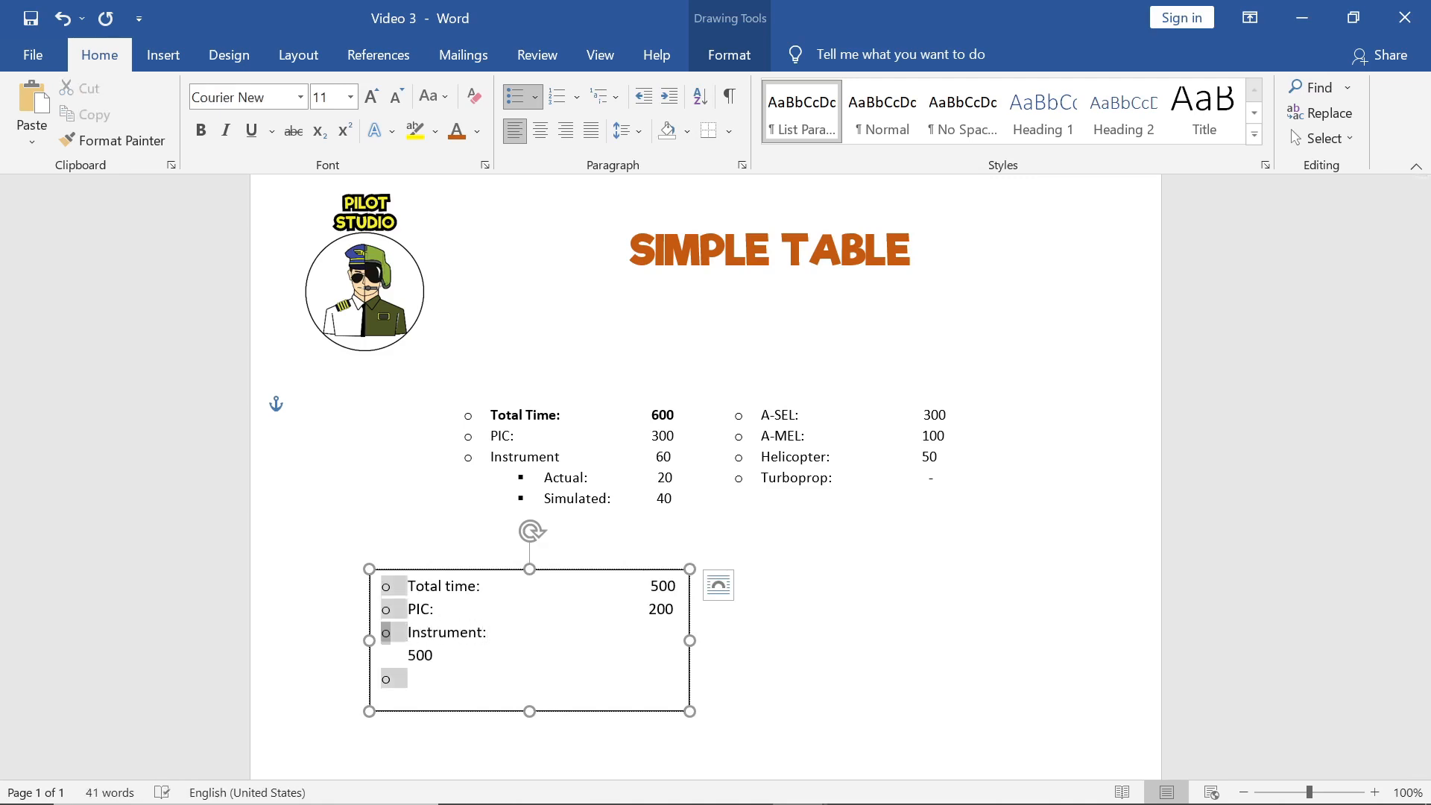
{"action": "left_click", "coordinate": [527, 632]}
{"action": "key", "text": "Delete"}
{"action": "left_click", "coordinate": [659, 632]}
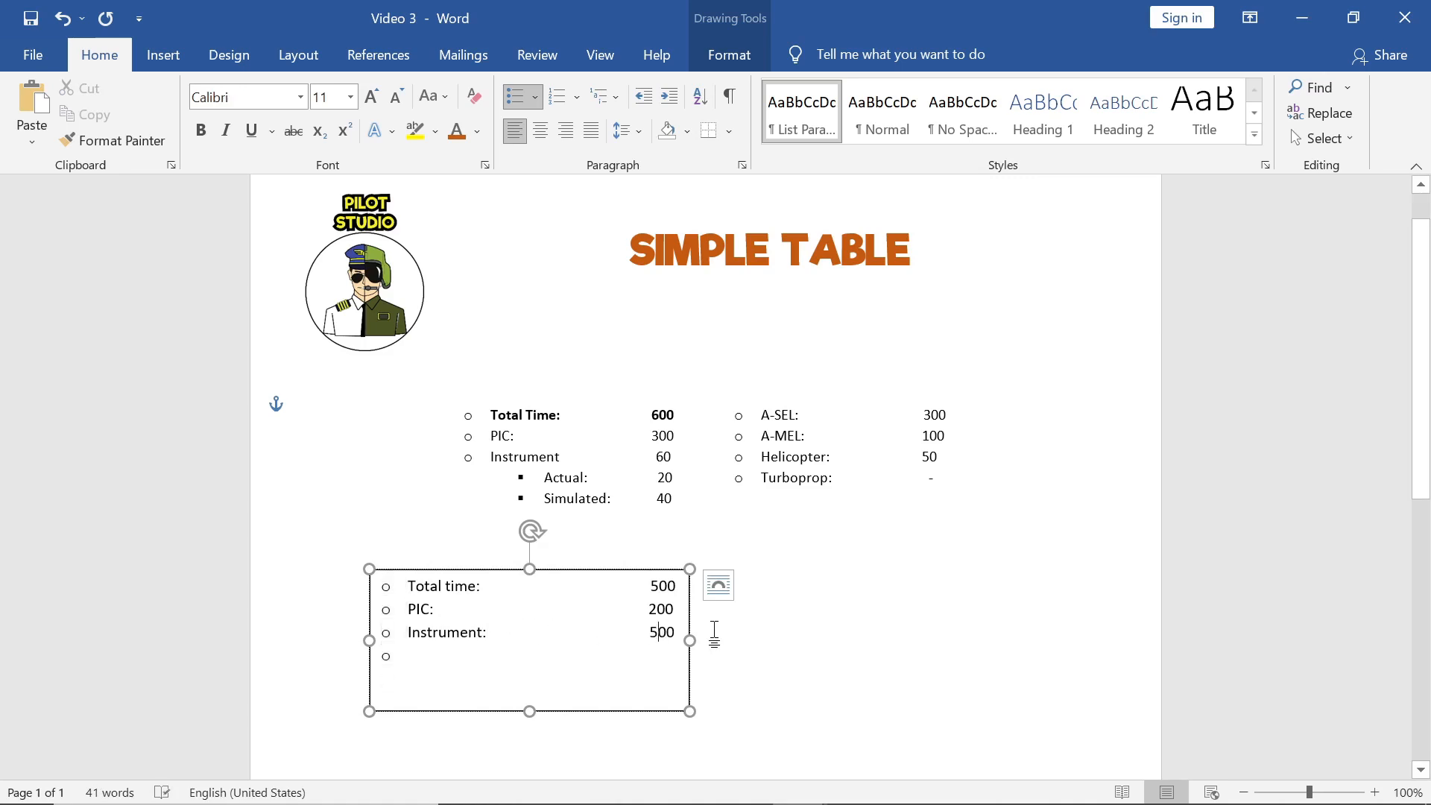
{"action": "key", "text": "BackSpace"}
{"action": "type", "text": "4"}
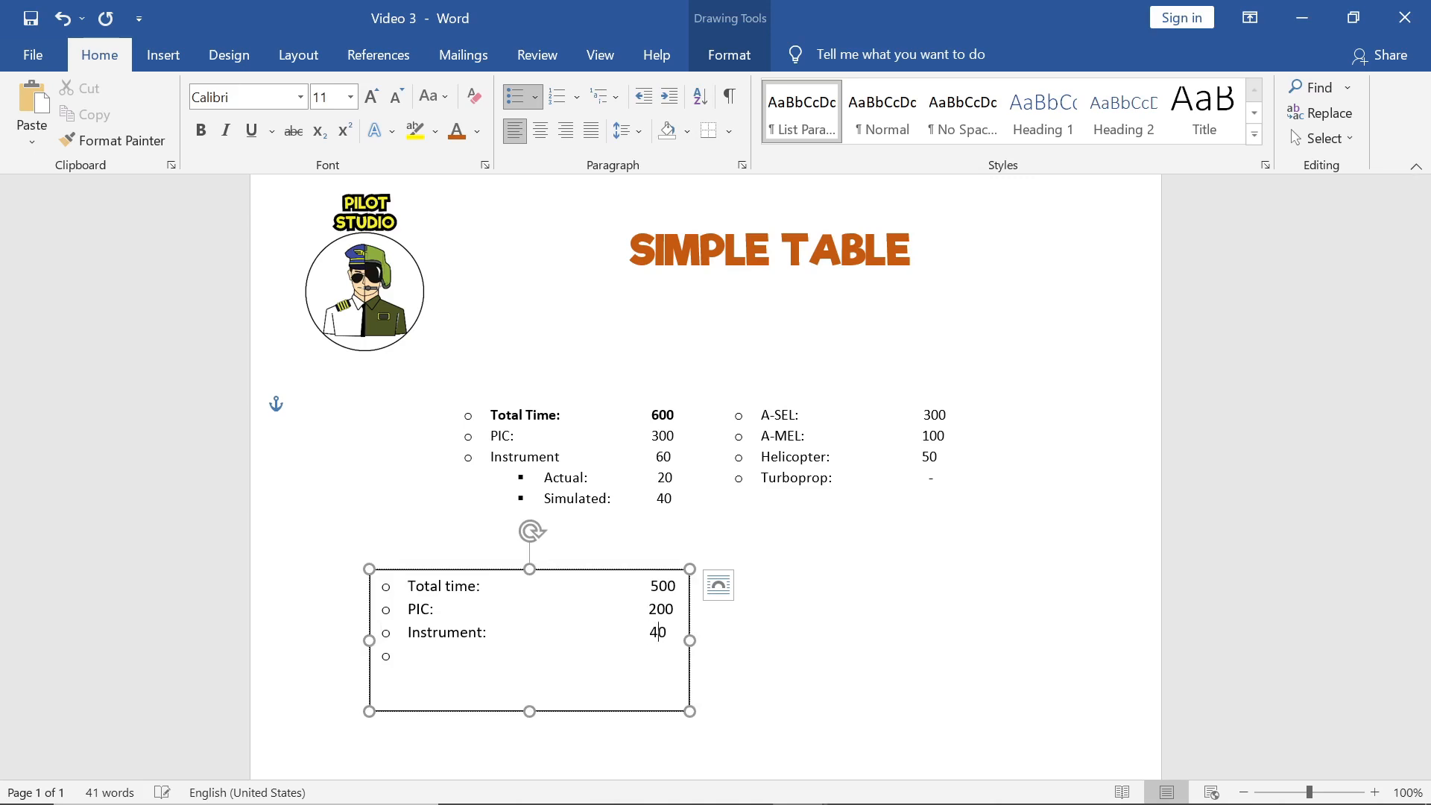
Add two more bullets below Instrument reading Actual: 10 and Simulated: 30
{"action": "left_click", "coordinate": [409, 652]}
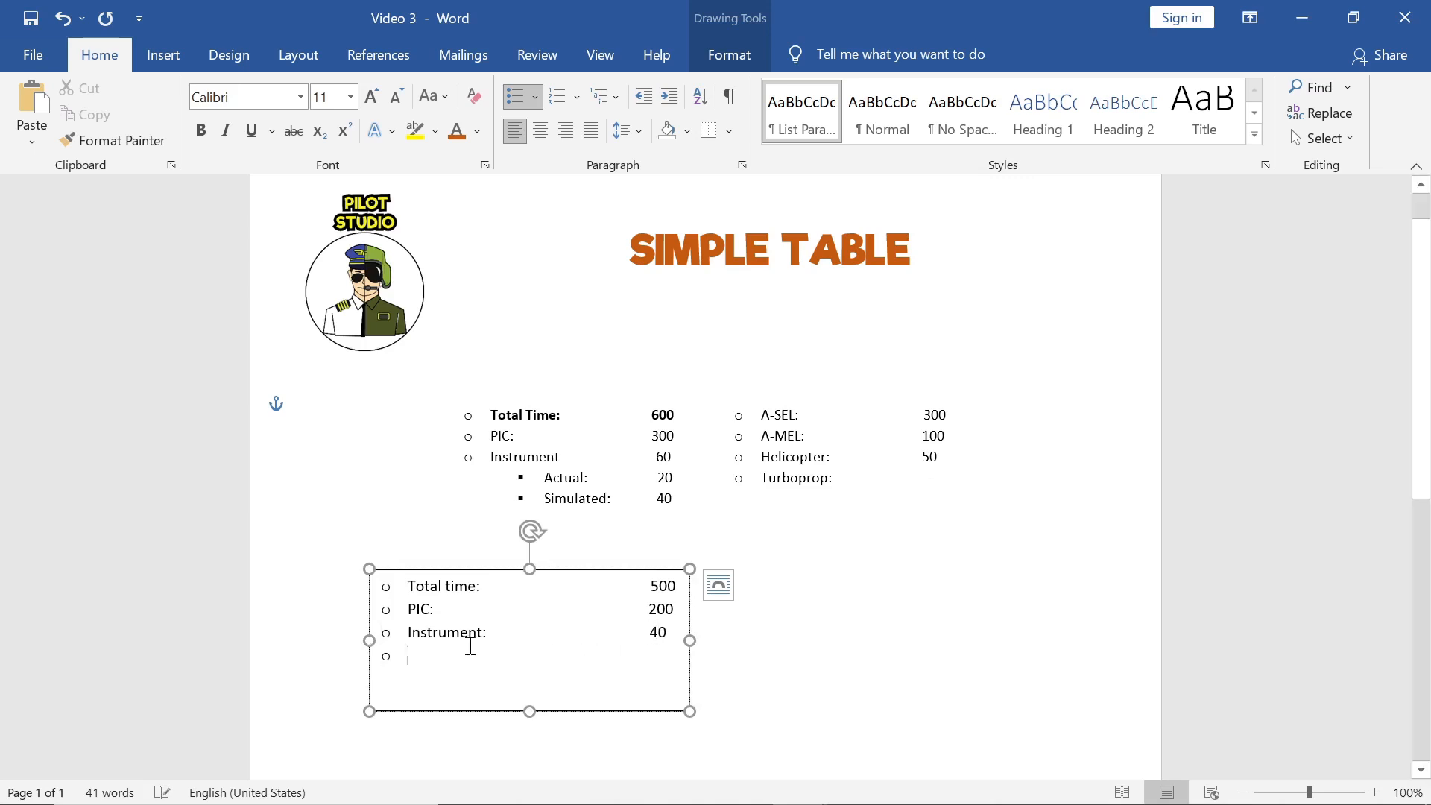
{"action": "type", "text": "a"}
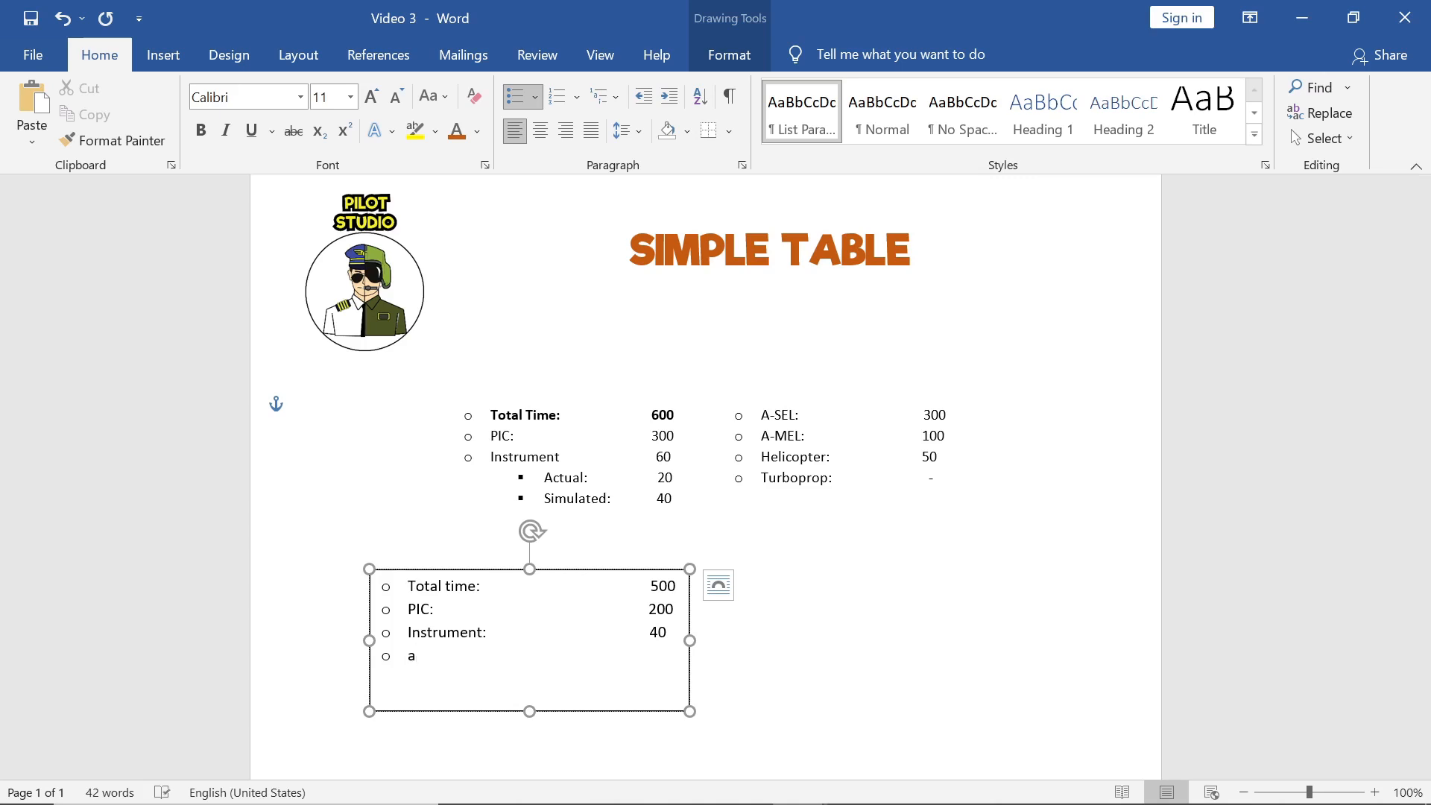
{"action": "type", "text": "Actual:"}
{"action": "type", "text": " 10"}
{"action": "type", "text": "Simulated"}
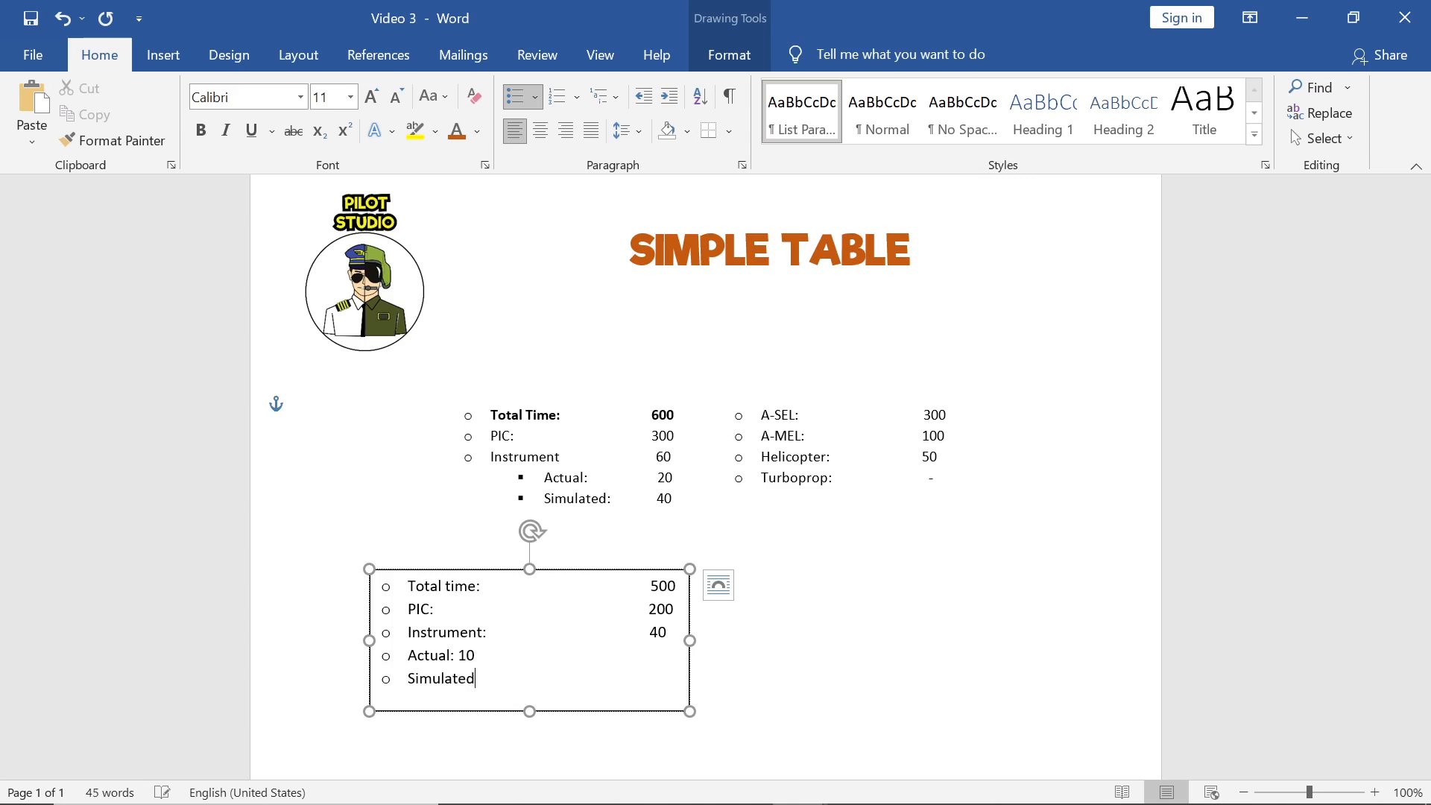
{"action": "type", "text": ": 30"}
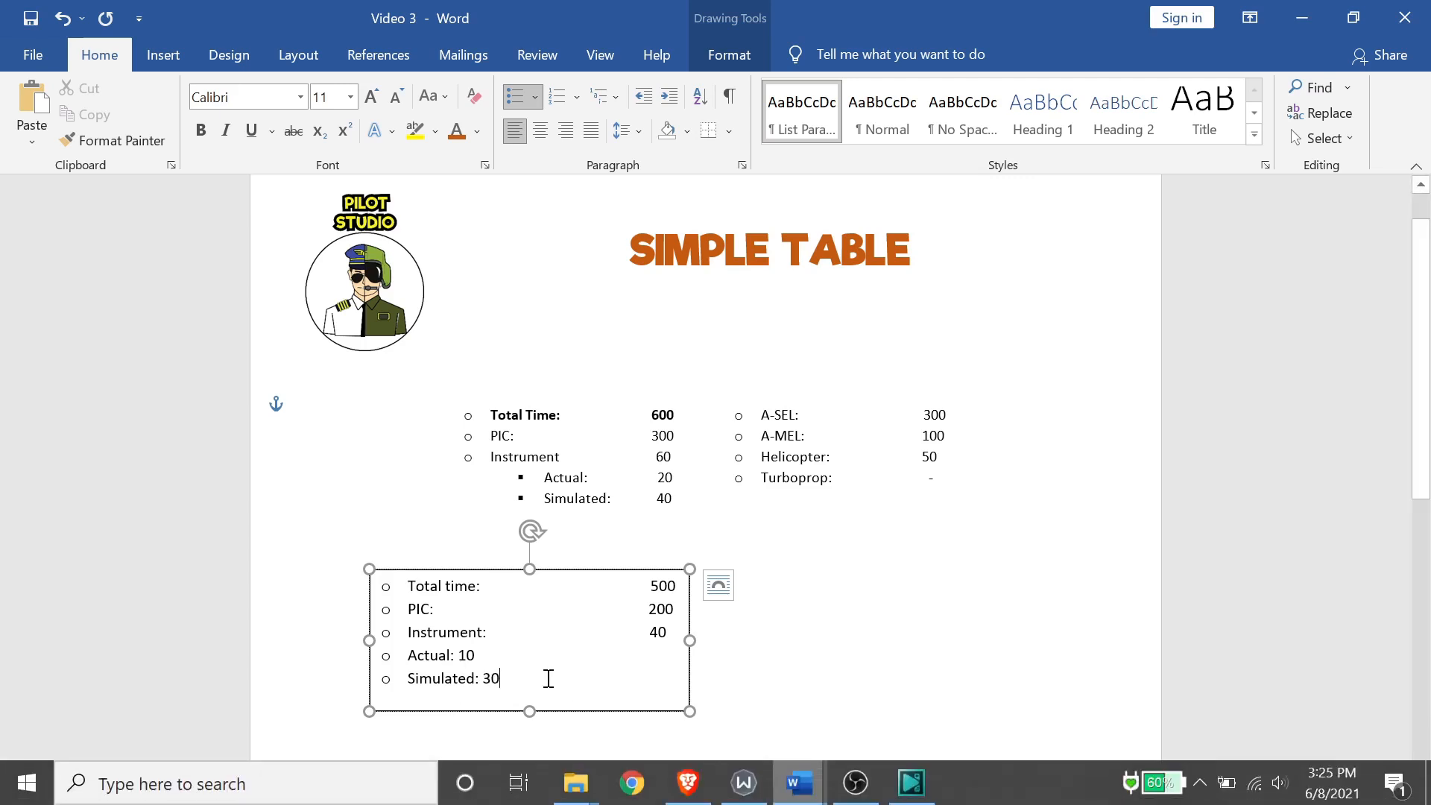
Indent the Actual and Simulated bullets one level beneath Instrument
{"action": "left_click", "coordinate": [668, 94]}
{"action": "key", "text": "Down"}
{"action": "left_click", "coordinate": [671, 98]}
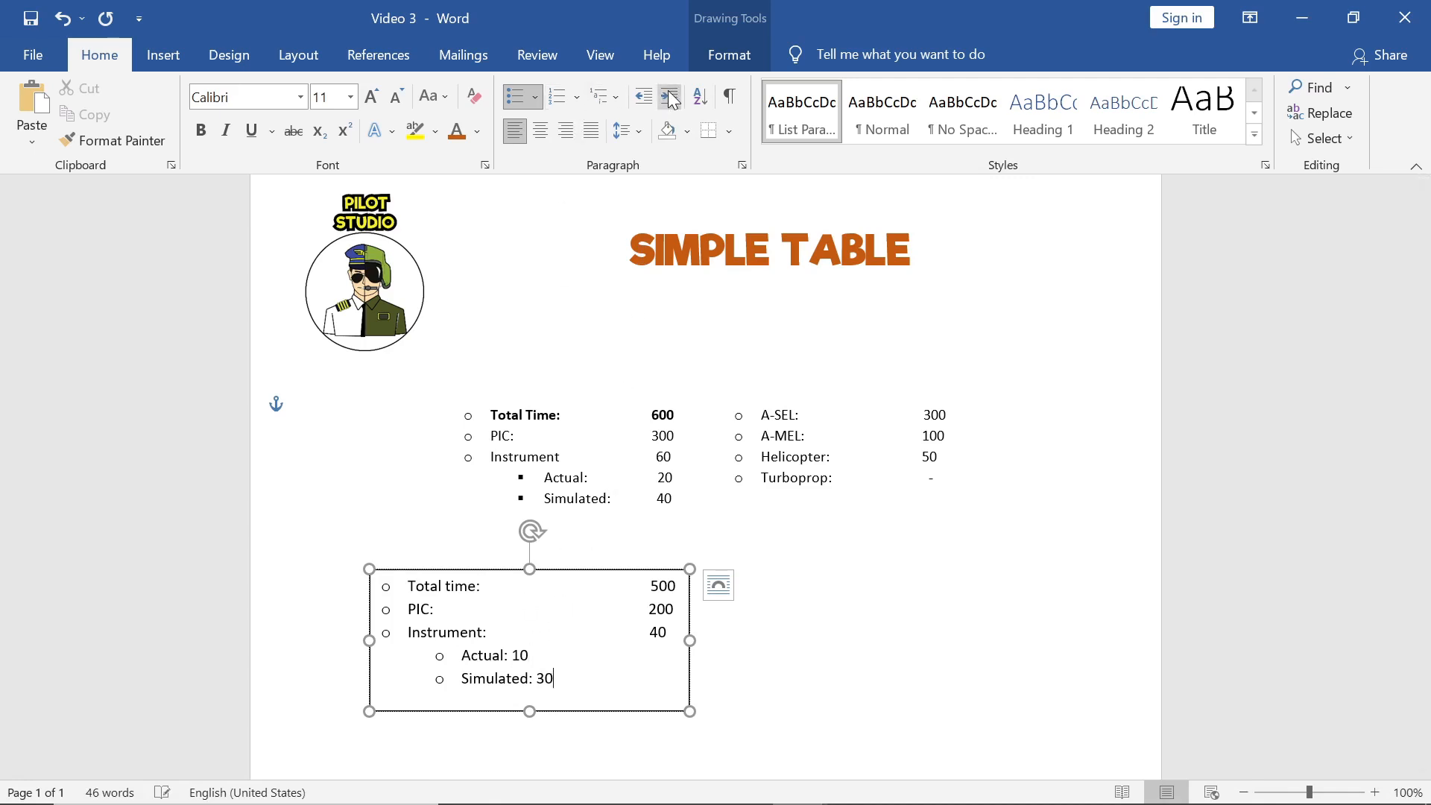
Change the bullets of the Actual and Simulated lines to filled squares
{"action": "left_click", "coordinate": [543, 105]}
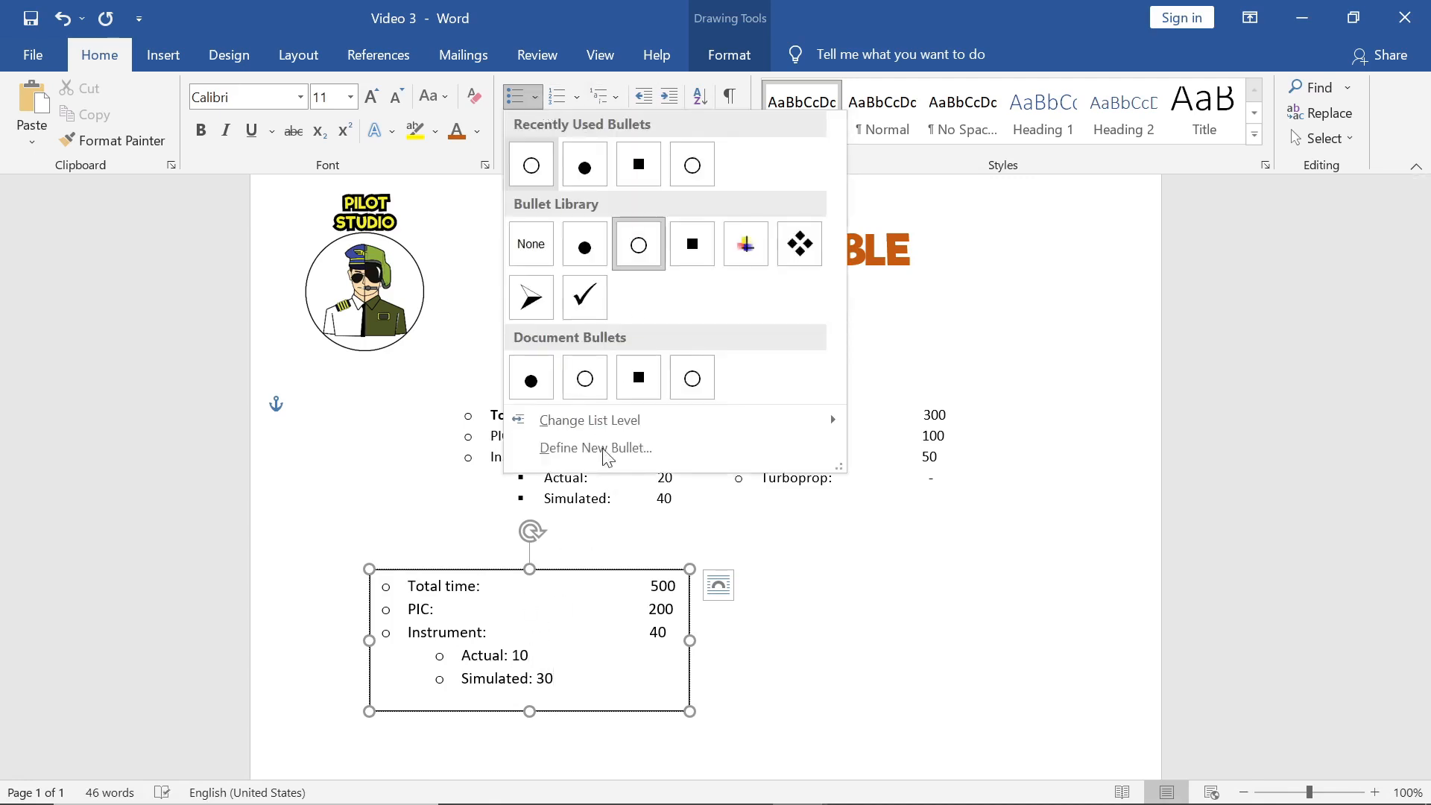
{"action": "left_click", "coordinate": [573, 689]}
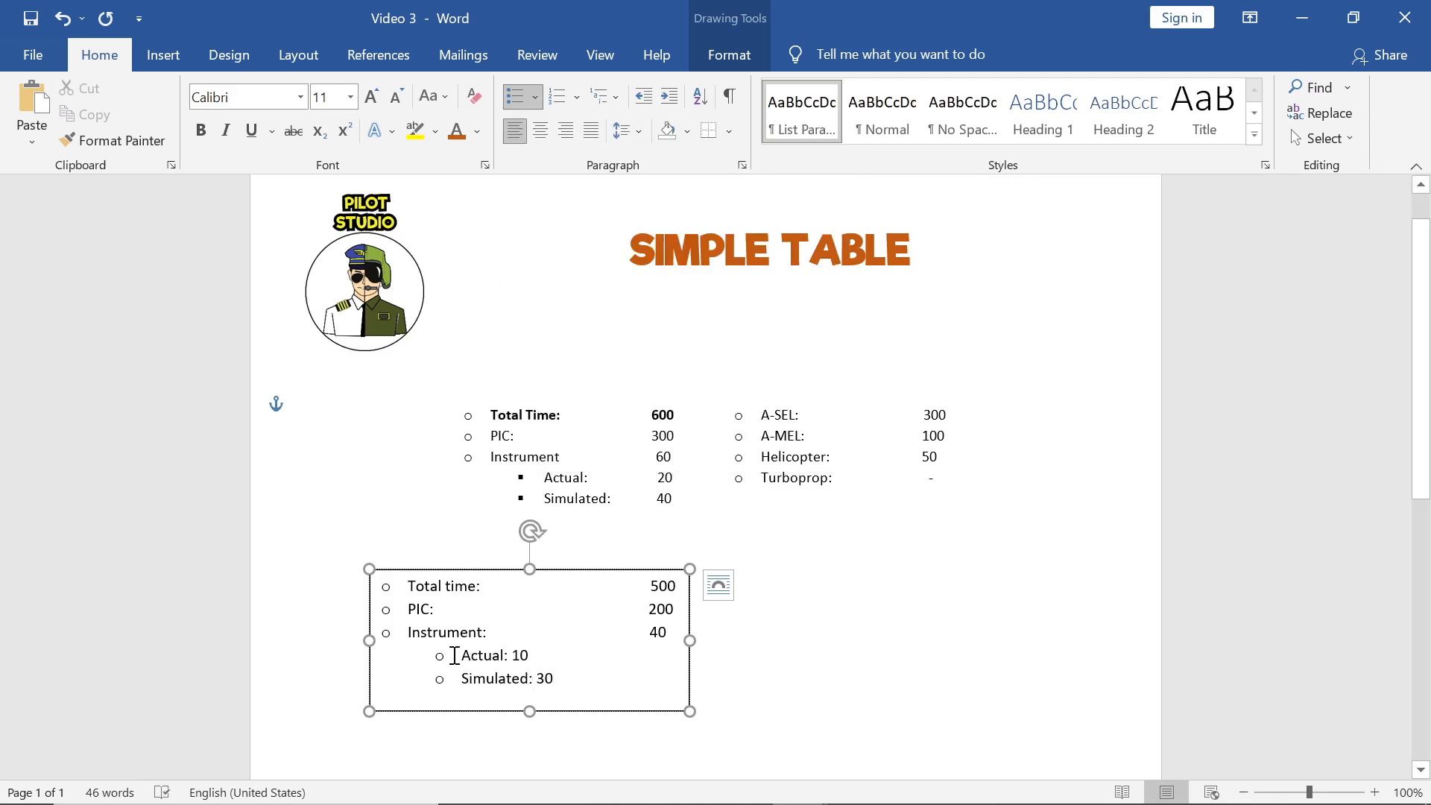
{"action": "triple_click", "coordinate": [533, 674]}
{"action": "left_click", "coordinate": [461, 660], "text": "shift"}
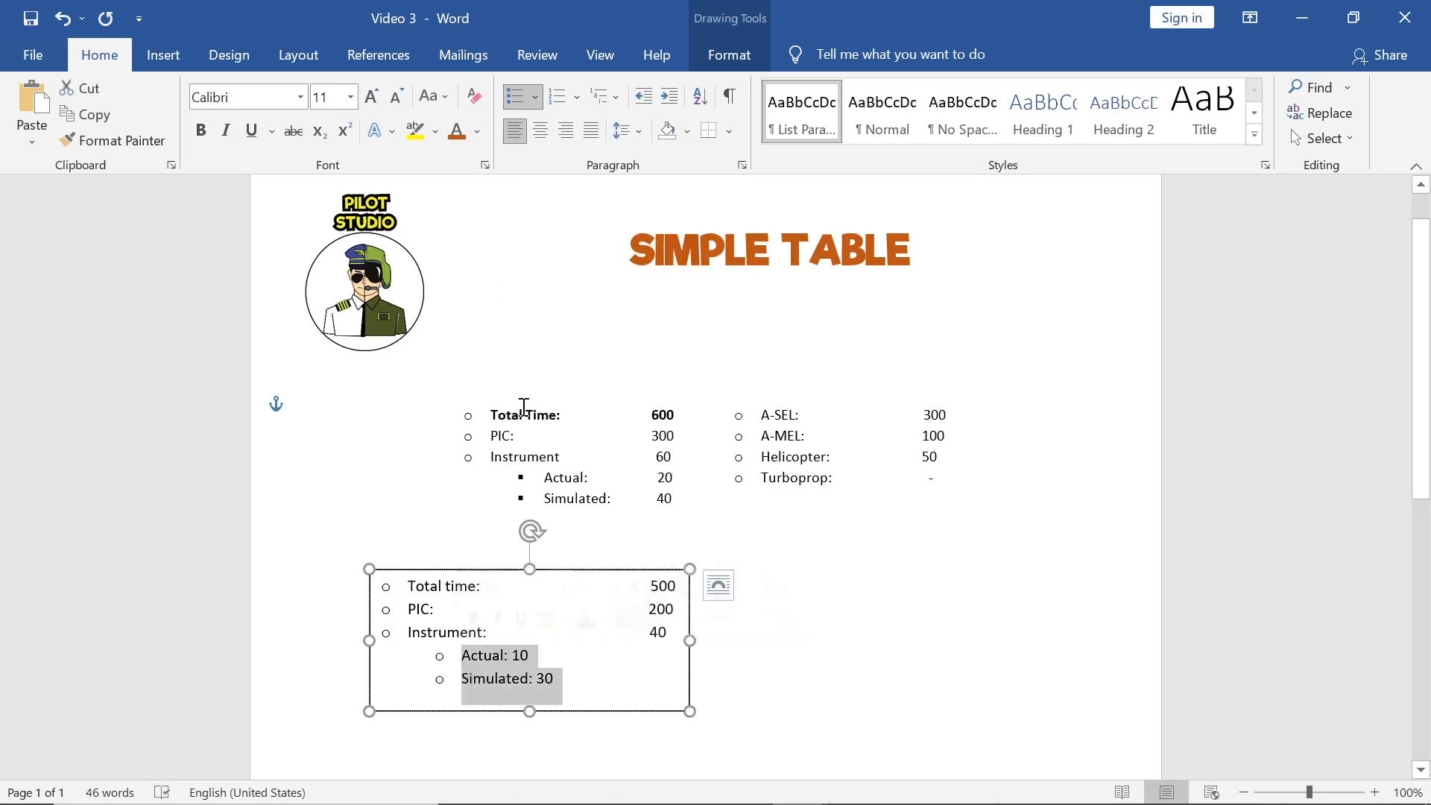
{"action": "left_click", "coordinate": [535, 97]}
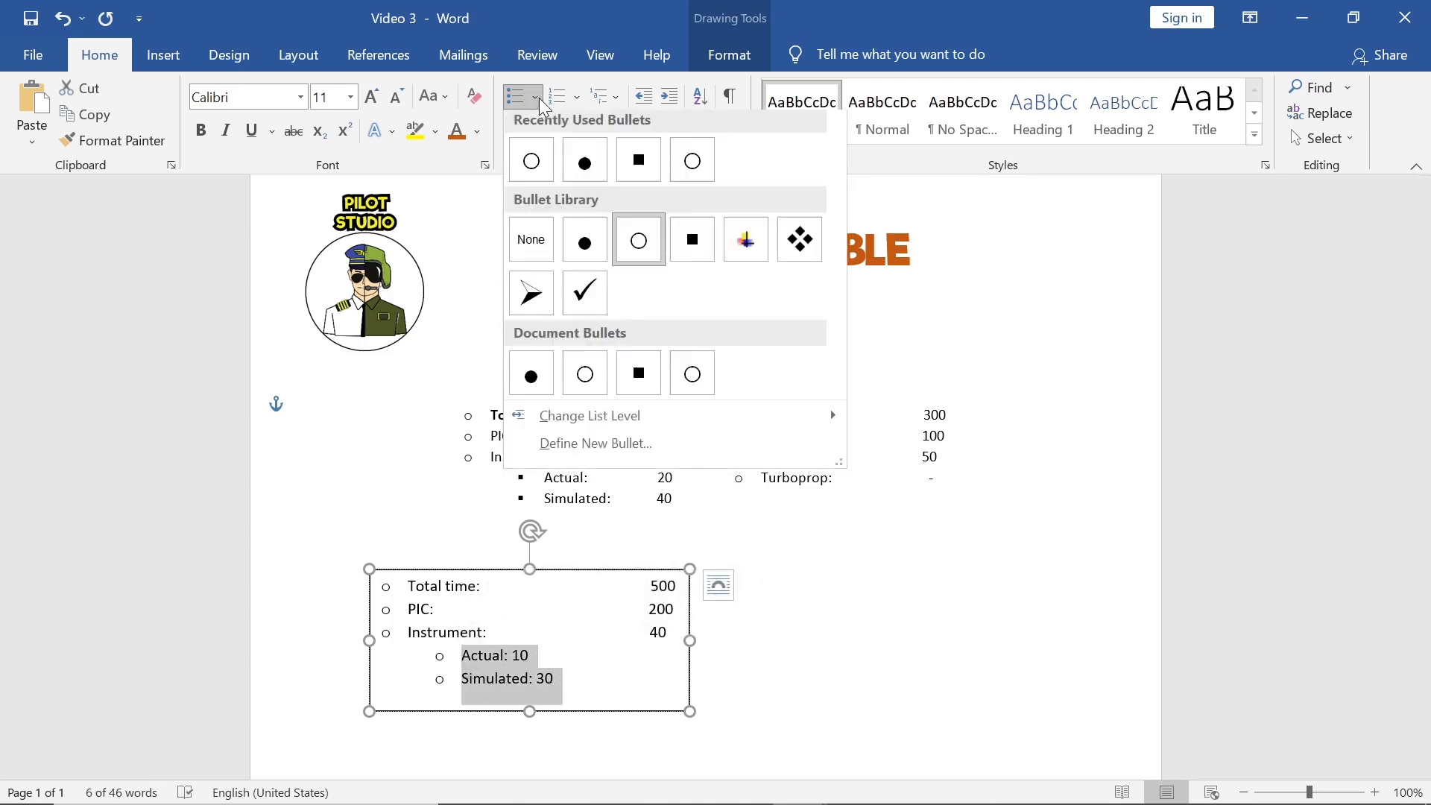
{"action": "left_click", "coordinate": [636, 166]}
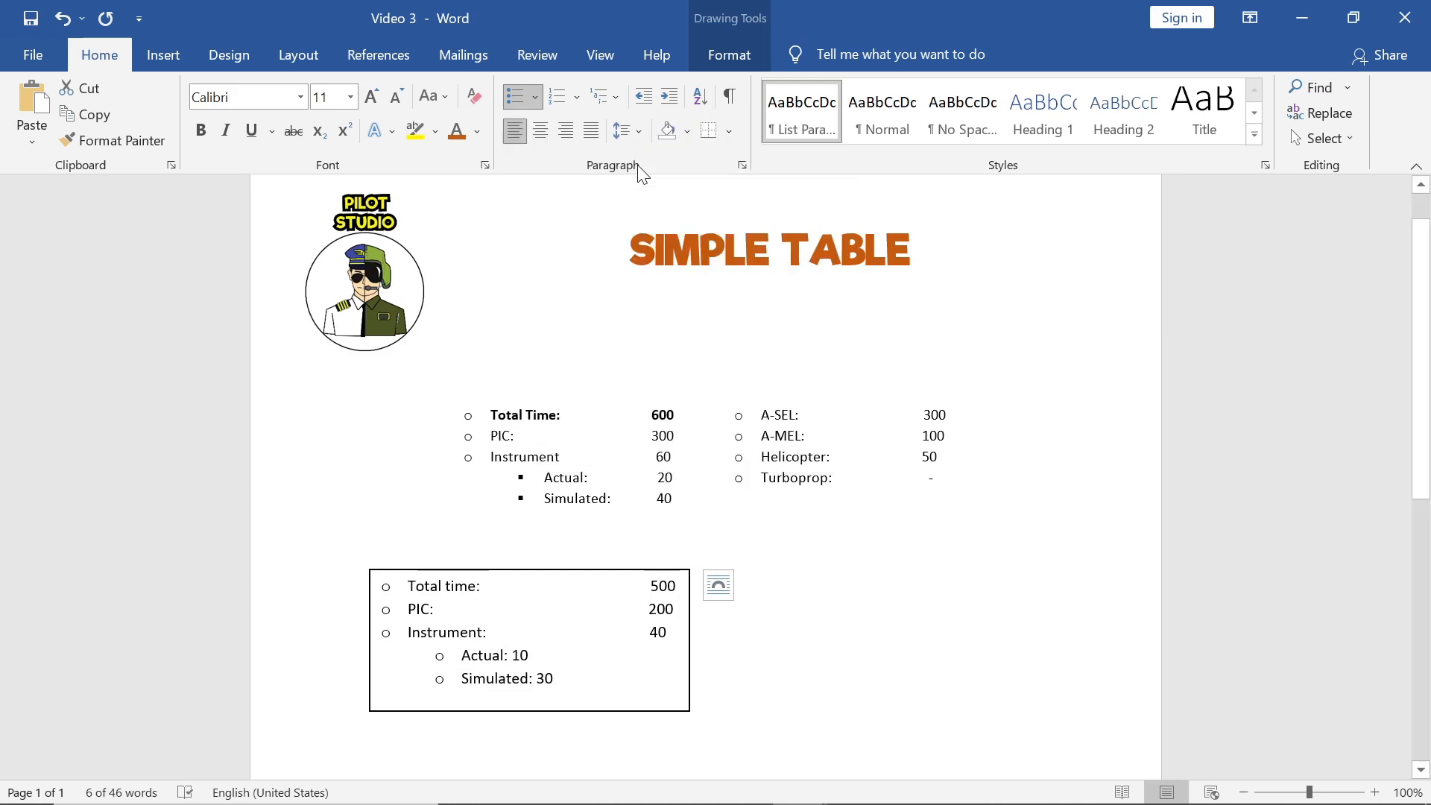
Line up the values 10 and 30 of Actual and Simulated in the number column and deselect the text box
{"action": "left_click", "coordinate": [520, 655]}
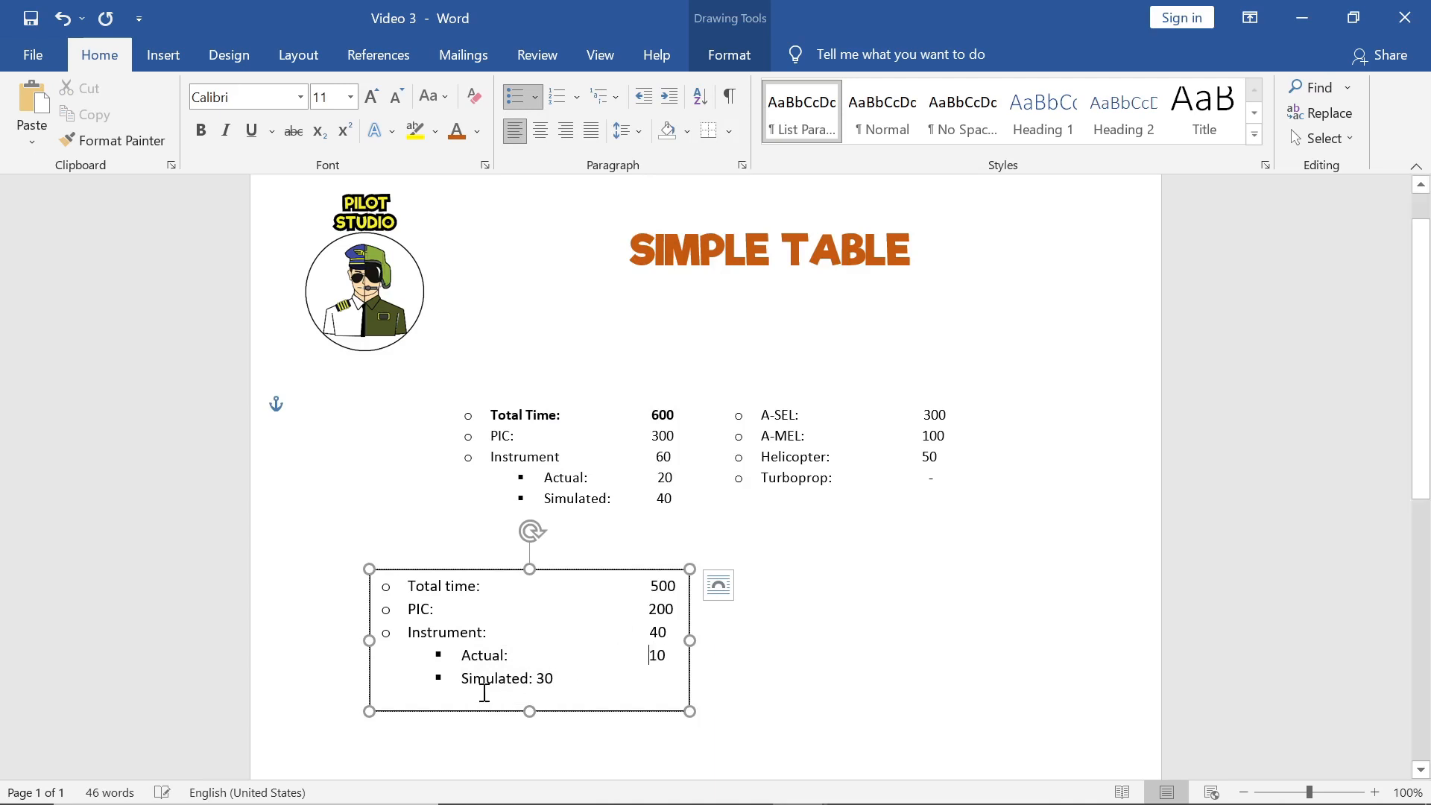
{"action": "left_click", "coordinate": [538, 678]}
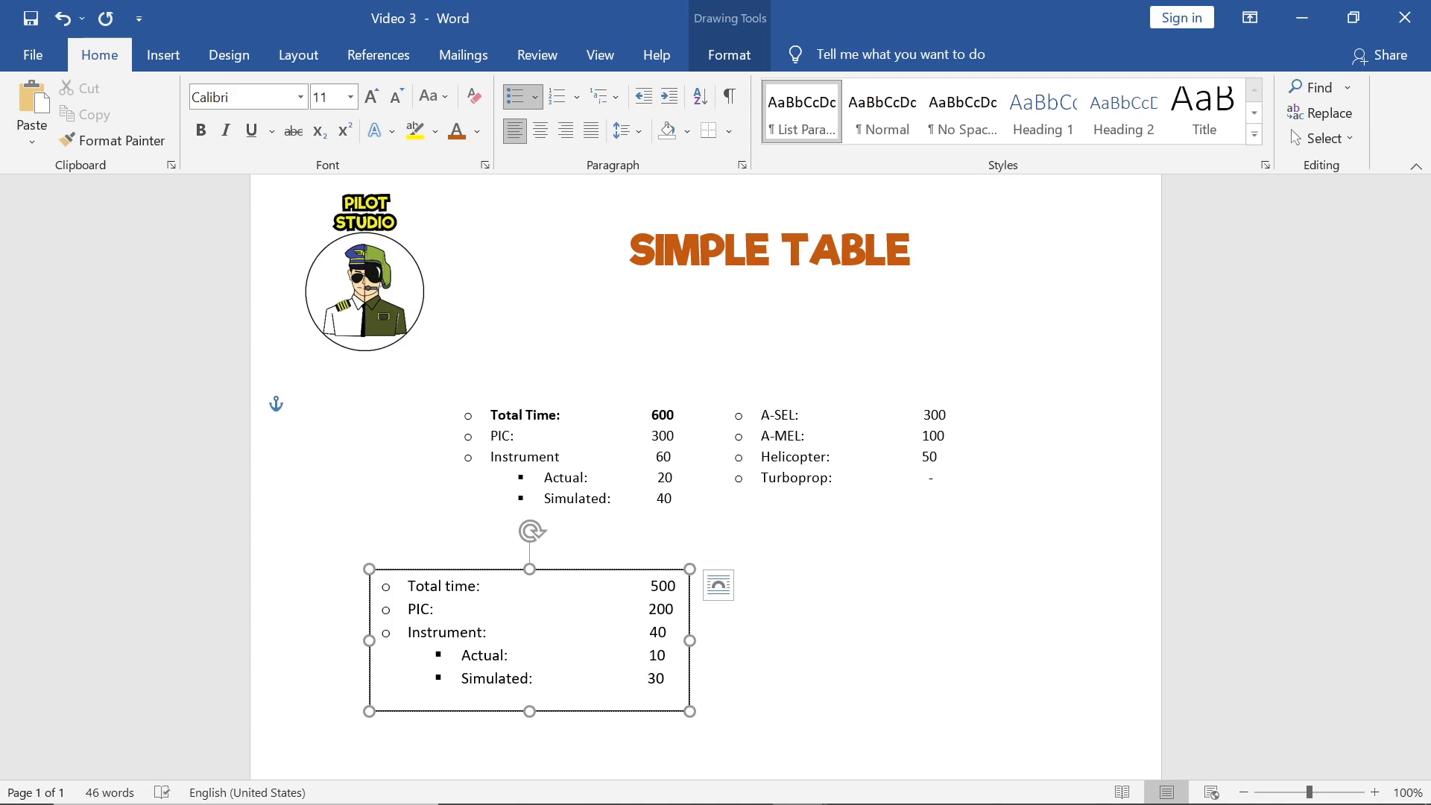
{"action": "left_click", "coordinate": [757, 686]}
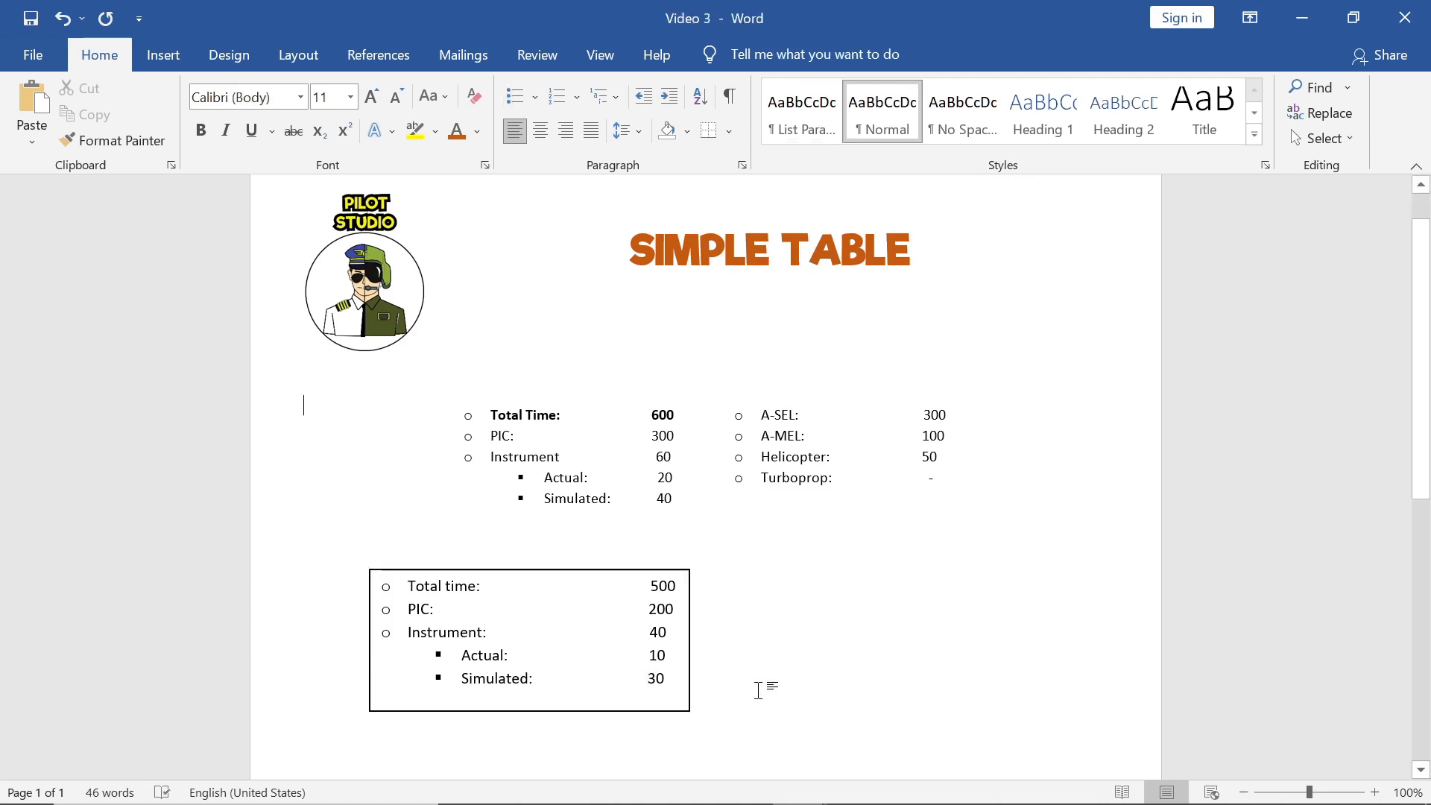
Duplicate the finished text box and place the copy directly to the right of the original
{"action": "left_click", "coordinate": [540, 569]}
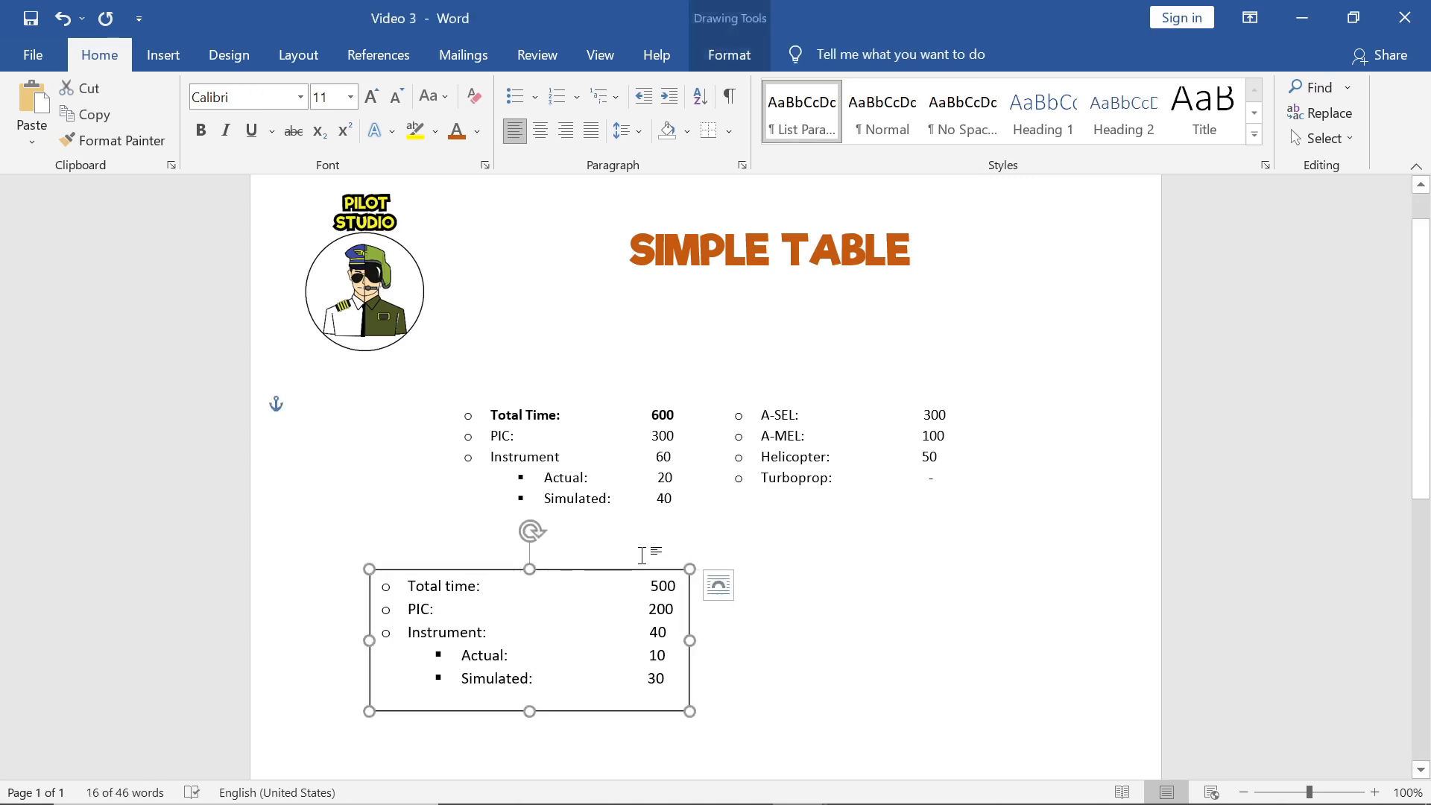
{"action": "key", "text": "ctrl+c"}
{"action": "left_click", "coordinate": [848, 666]}
{"action": "key", "text": "ctrl+v"}
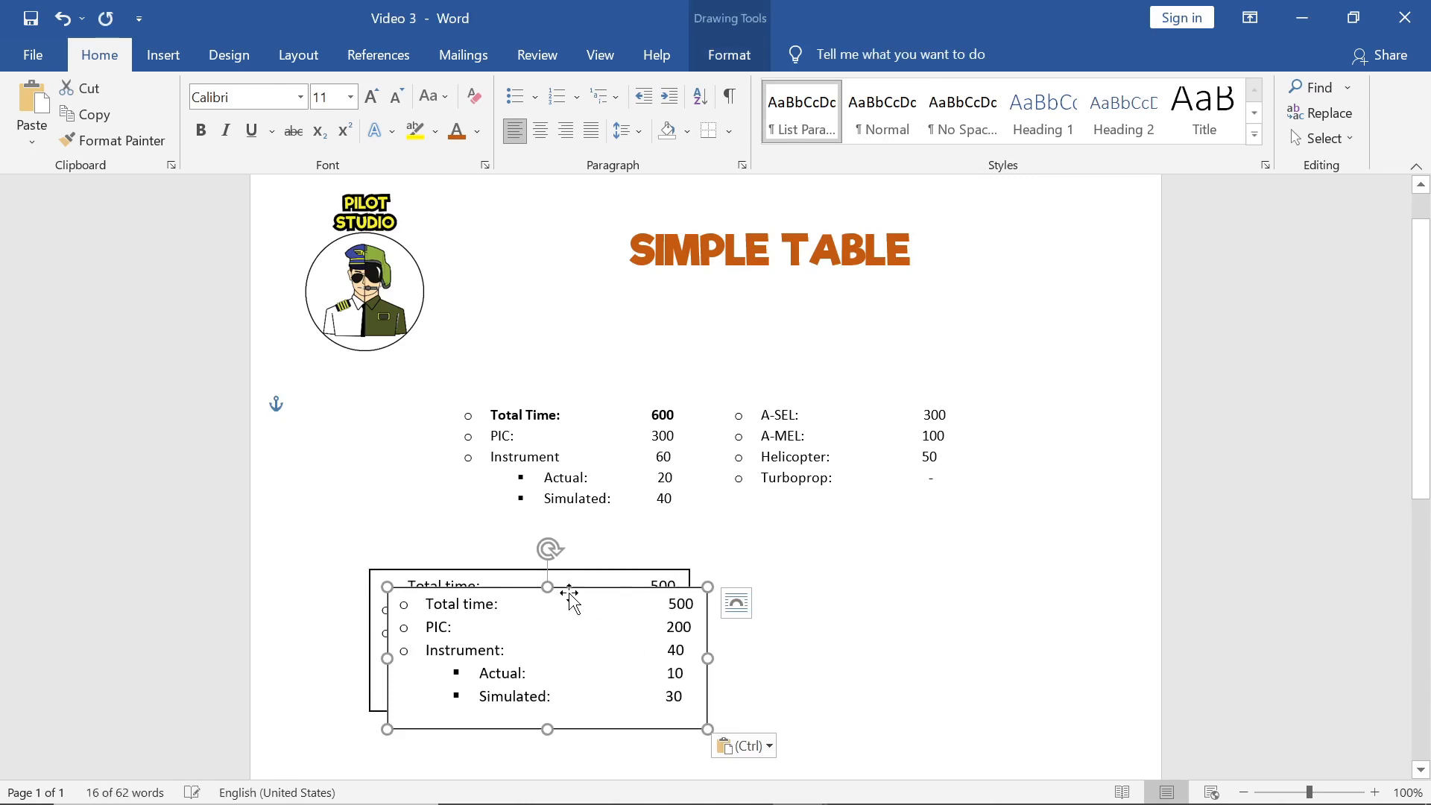
{"action": "left_click_drag", "start_coordinate": [569, 597], "coordinate": [744, 594]}
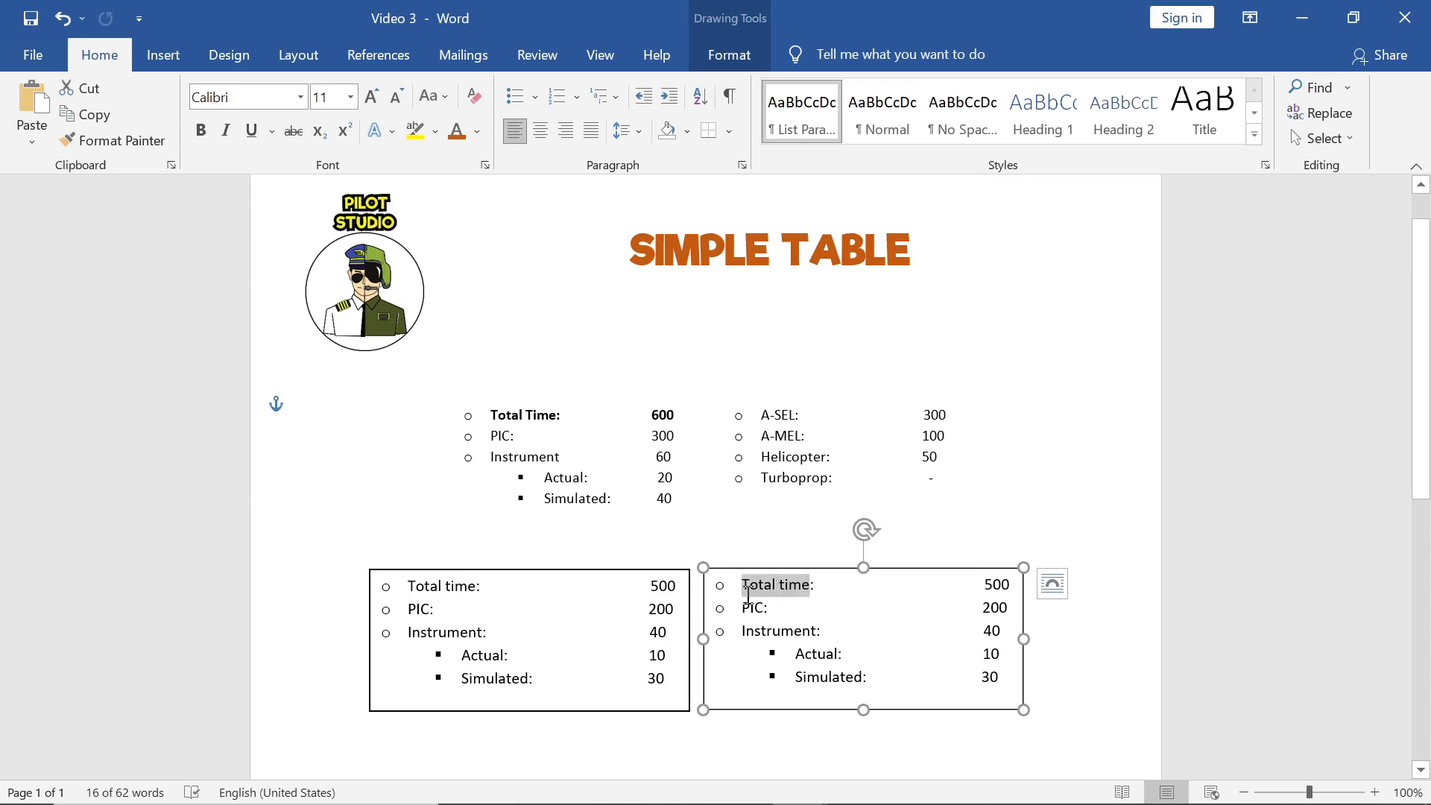
Replace the Total time label in the copied text box with A-SEL
{"action": "type", "text": "A-se"}
{"action": "key", "text": "BackSpace"}
{"action": "key", "text": "BackSpace"}
{"action": "type", "text": "SE"}
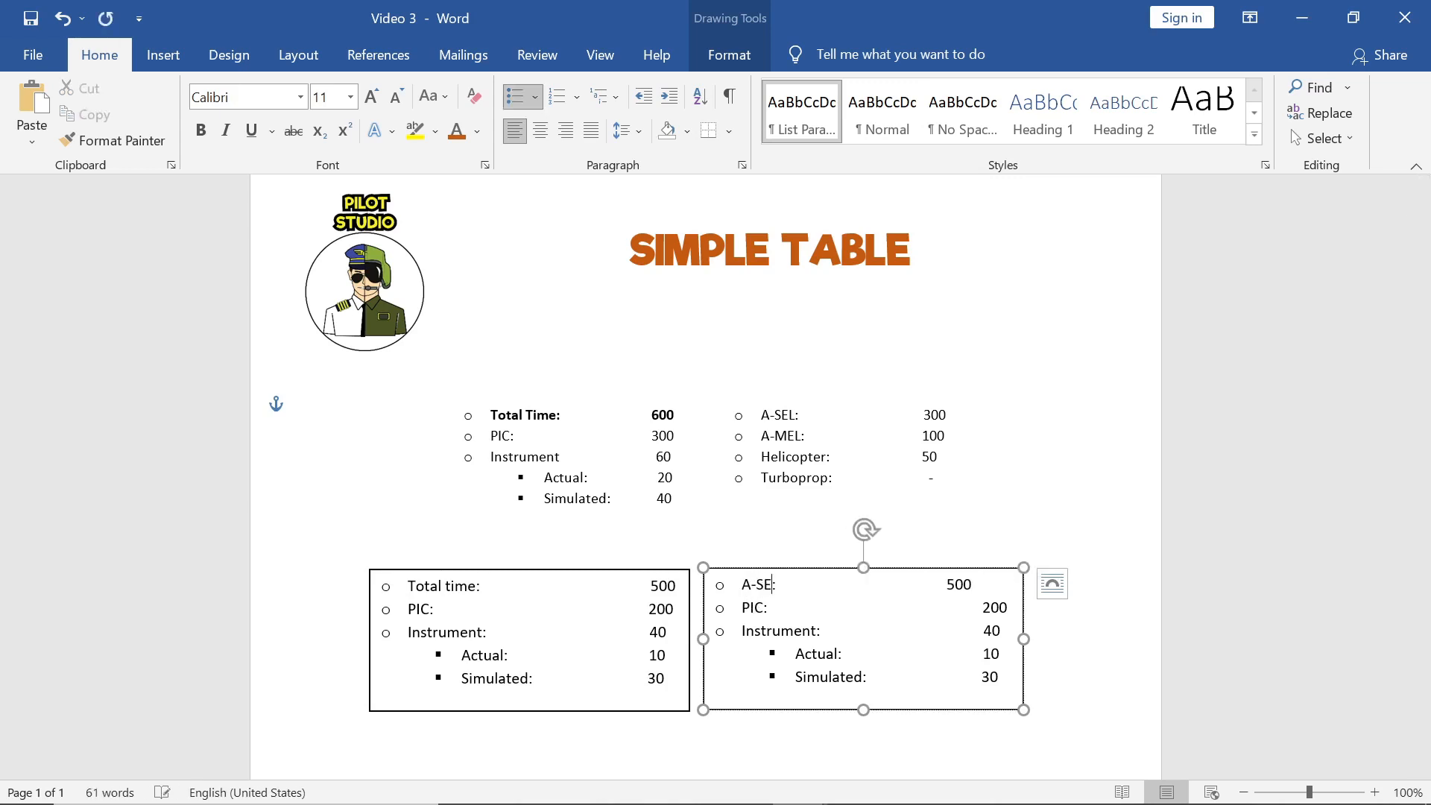
{"action": "type", "text": "L"}
Replace the PIC label in the copied text box with A-MEL
{"action": "key", "text": "Left"}
{"action": "key", "text": "Left"}
{"action": "key", "text": "Left"}
{"action": "key", "text": "Down"}
{"action": "key", "text": "Left"}
{"action": "key", "text": "Left"}
{"action": "key", "text": "BackSpace"}
{"action": "key", "text": "BackSpace"}
{"action": "key", "text": "BackSpace"}
{"action": "type", "text": "A-MEL"}
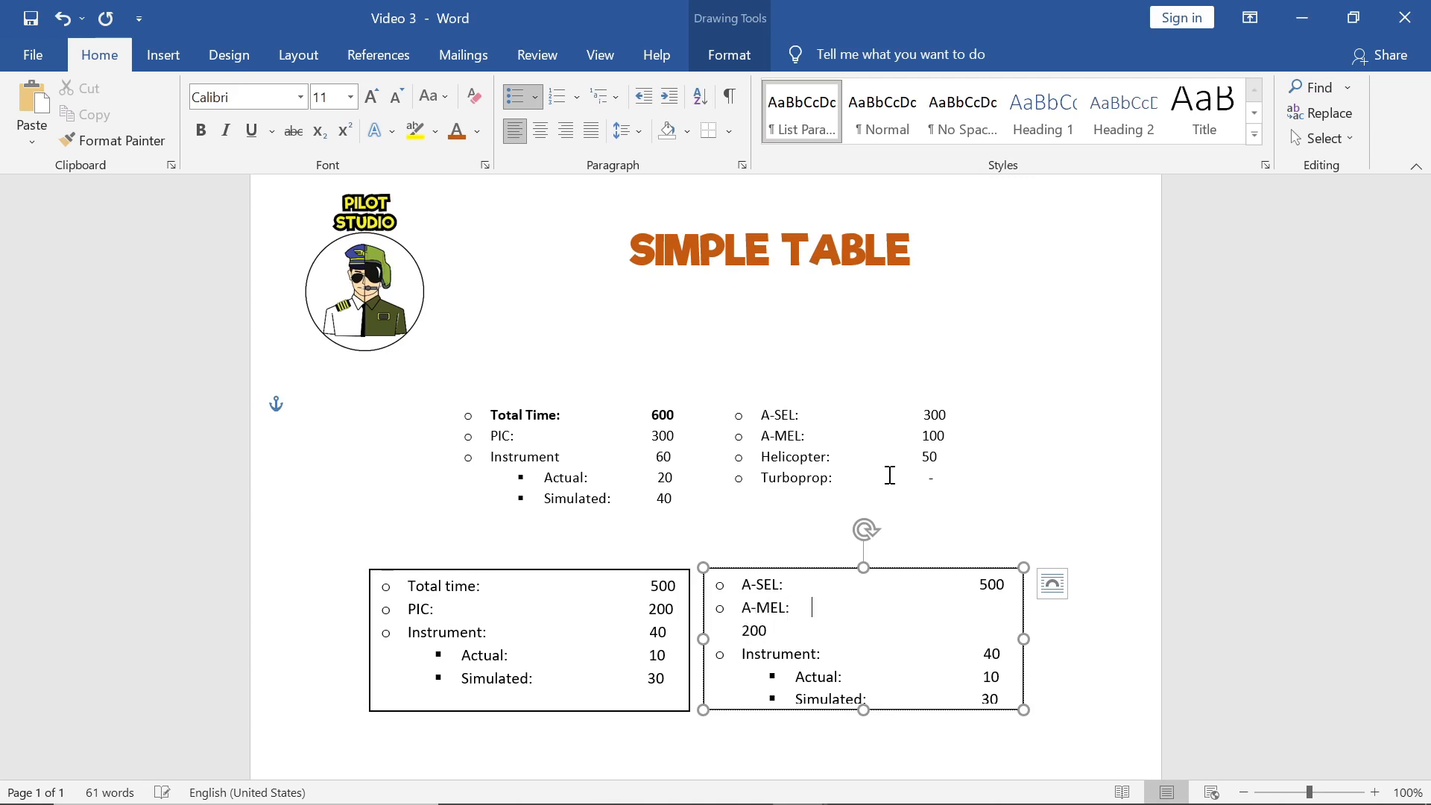
Replace the A-MEL value with a dash, lined up beneath the A-SEL value
{"action": "key", "text": "BackSpace"}
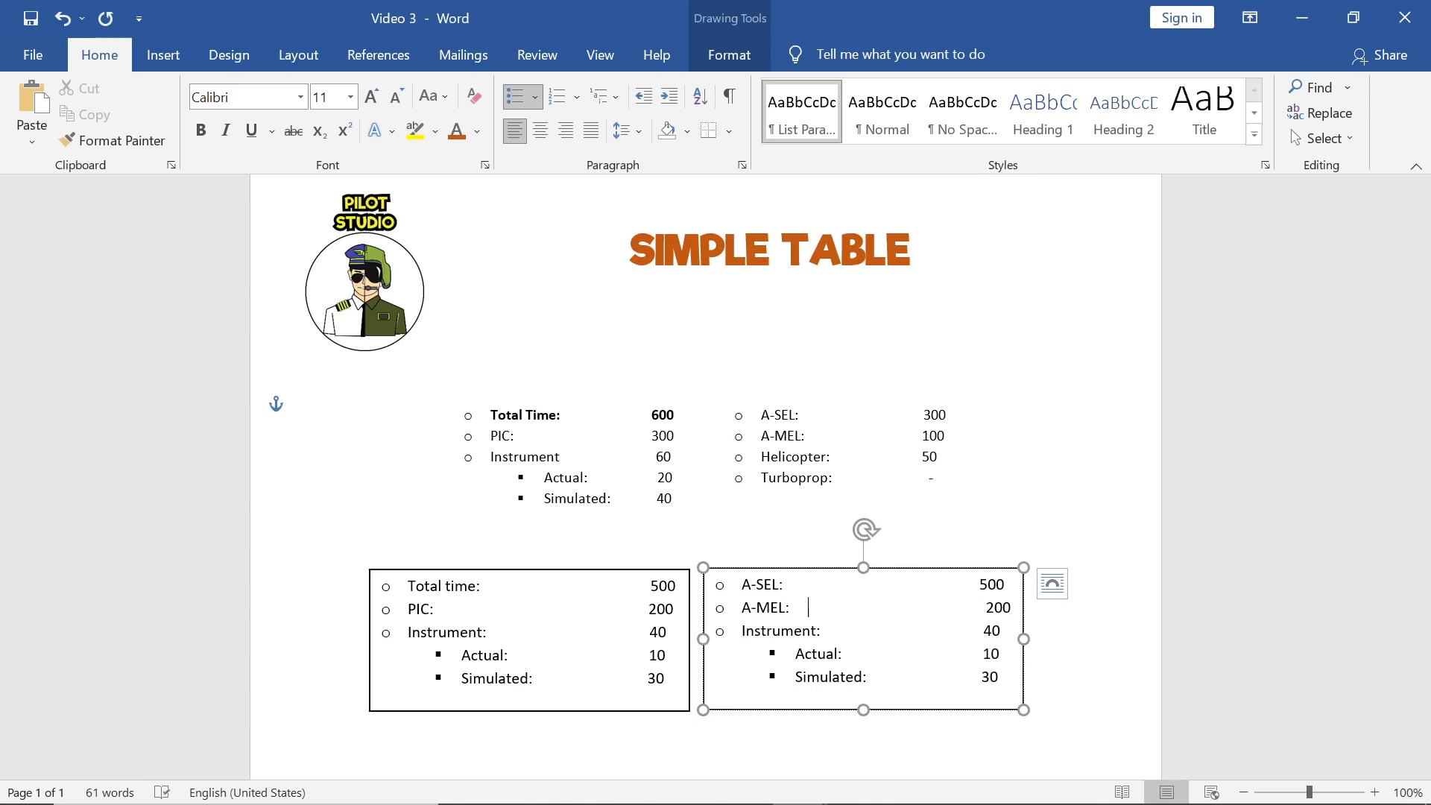
{"action": "key", "text": "Right"}
{"action": "key", "text": "Right"}
{"action": "key", "text": "Right"}
{"action": "key", "text": "Right"}
{"action": "key", "text": "Right"}
{"action": "key", "text": "Right"}
{"action": "key", "text": "Right"}
{"action": "key", "text": "Right"}
{"action": "key", "text": "Right"}
{"action": "key", "text": "Right"}
{"action": "key", "text": "Right"}
{"action": "key", "text": "Right"}
{"action": "key", "text": "Right"}
{"action": "key", "text": "Right"}
{"action": "key", "text": "Right"}
{"action": "key", "text": "Right"}
{"action": "key", "text": "Right"}
{"action": "key", "text": "Right"}
{"action": "key", "text": "Right"}
{"action": "key", "text": "Right"}
{"action": "key", "text": "Right"}
{"action": "key", "text": "Right"}
{"action": "key", "text": "Right"}
{"action": "key", "text": "Right"}
{"action": "key", "text": "Right"}
{"action": "key", "text": "Right"}
{"action": "key", "text": "Left"}
{"action": "key", "text": "Left"}
{"action": "key", "text": "BackSpace"}
{"action": "key", "text": "BackSpace"}
{"action": "key", "text": "BackSpace"}
Delete the Instrument, Actual and Simulated lines from the copied text box
{"action": "left_click_drag", "start_coordinate": [1000, 678], "coordinate": [754, 640]}
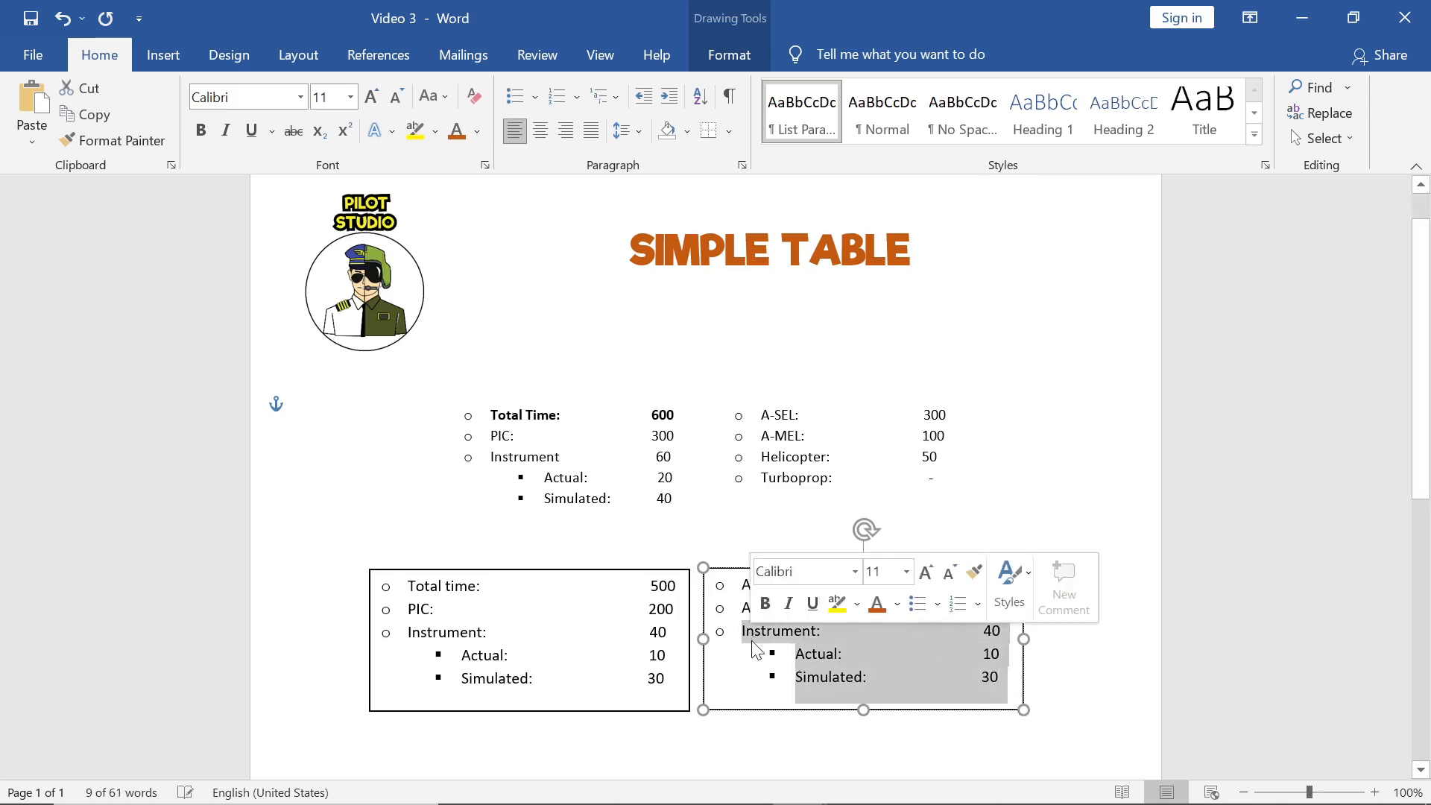
{"action": "key", "text": "BackSpace"}
Group the two side-by-side flight-hours text boxes into a single object
{"action": "left_click", "coordinate": [744, 568]}
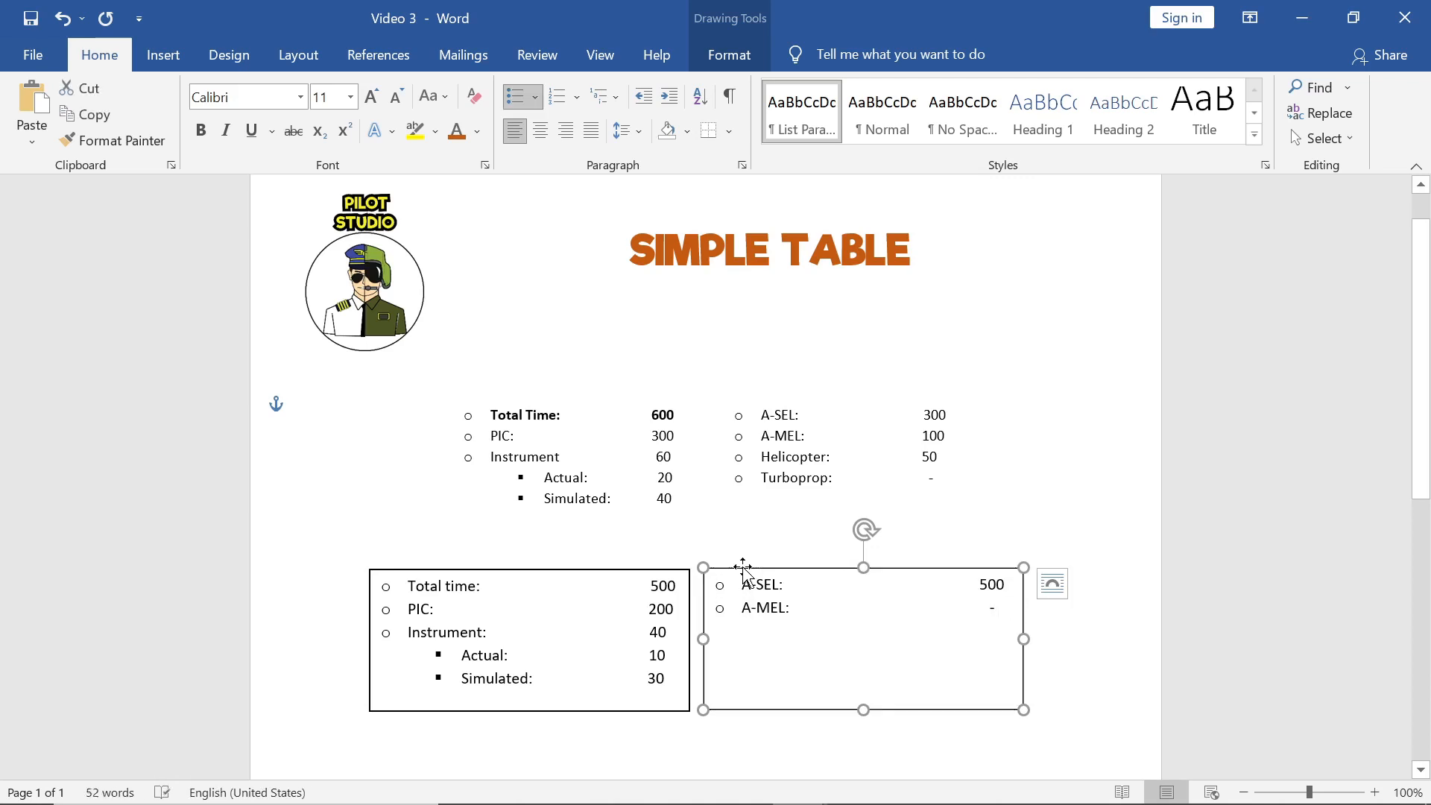
{"action": "left_click", "coordinate": [660, 570], "text": "shift"}
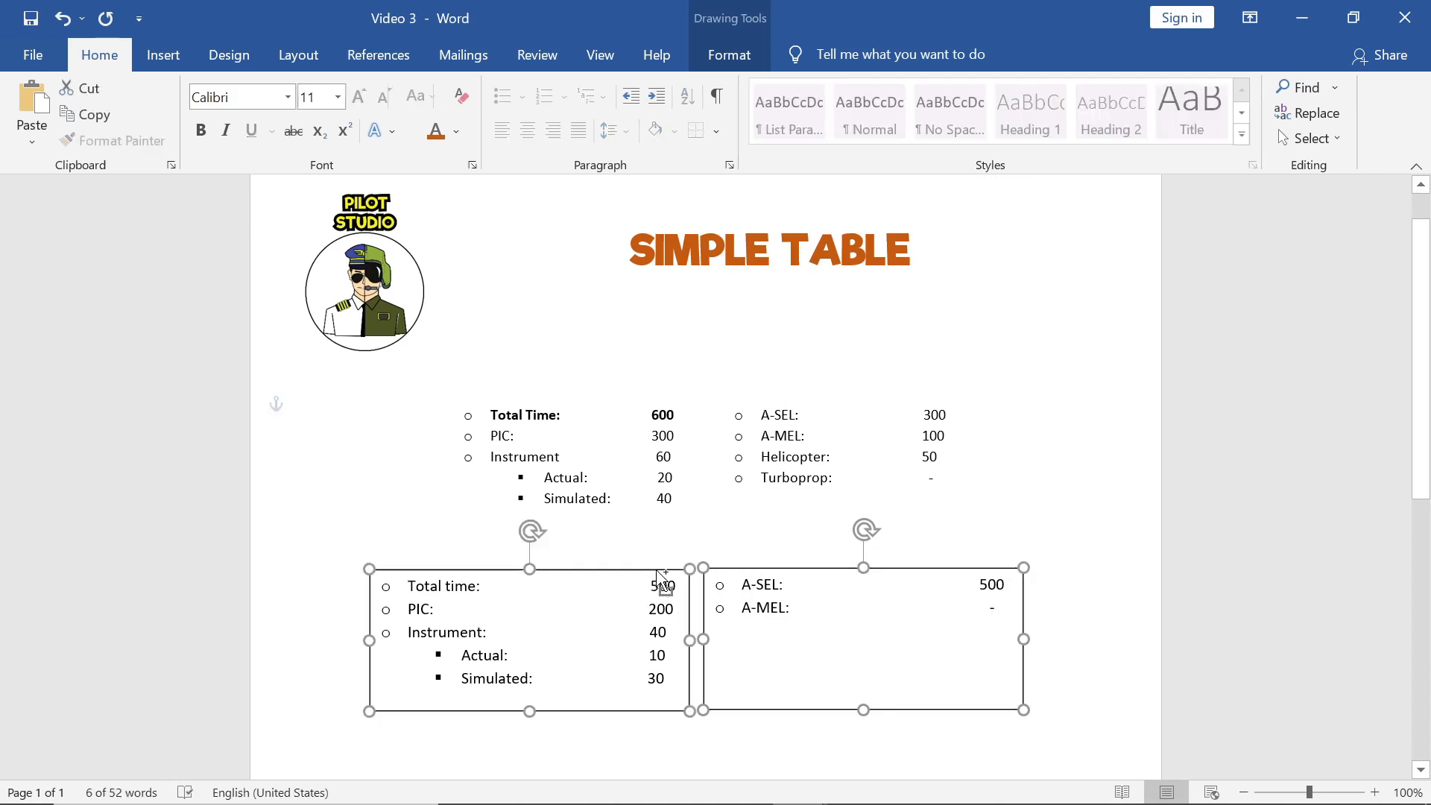
{"action": "left_click", "coordinate": [749, 54]}
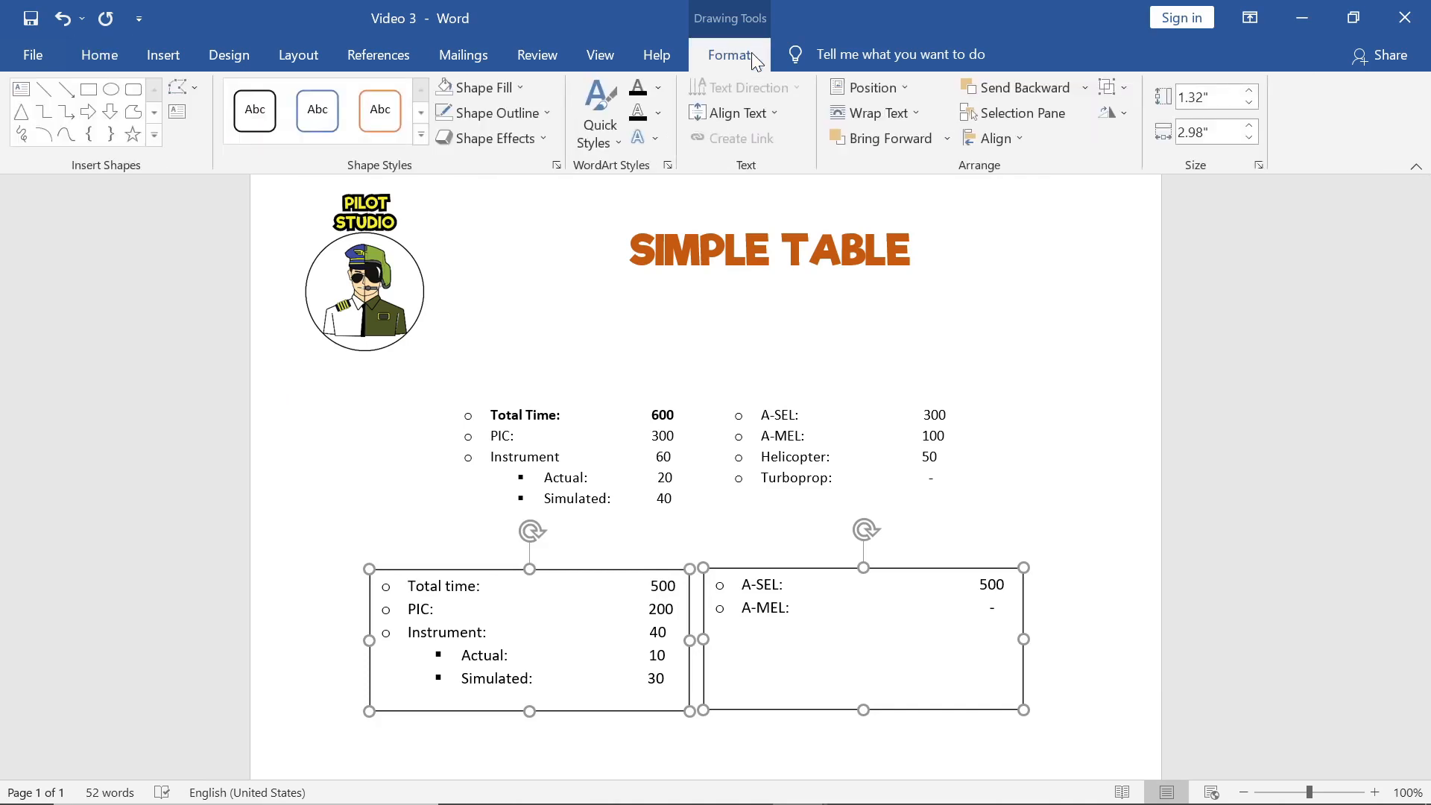
{"action": "left_click", "coordinate": [974, 146]}
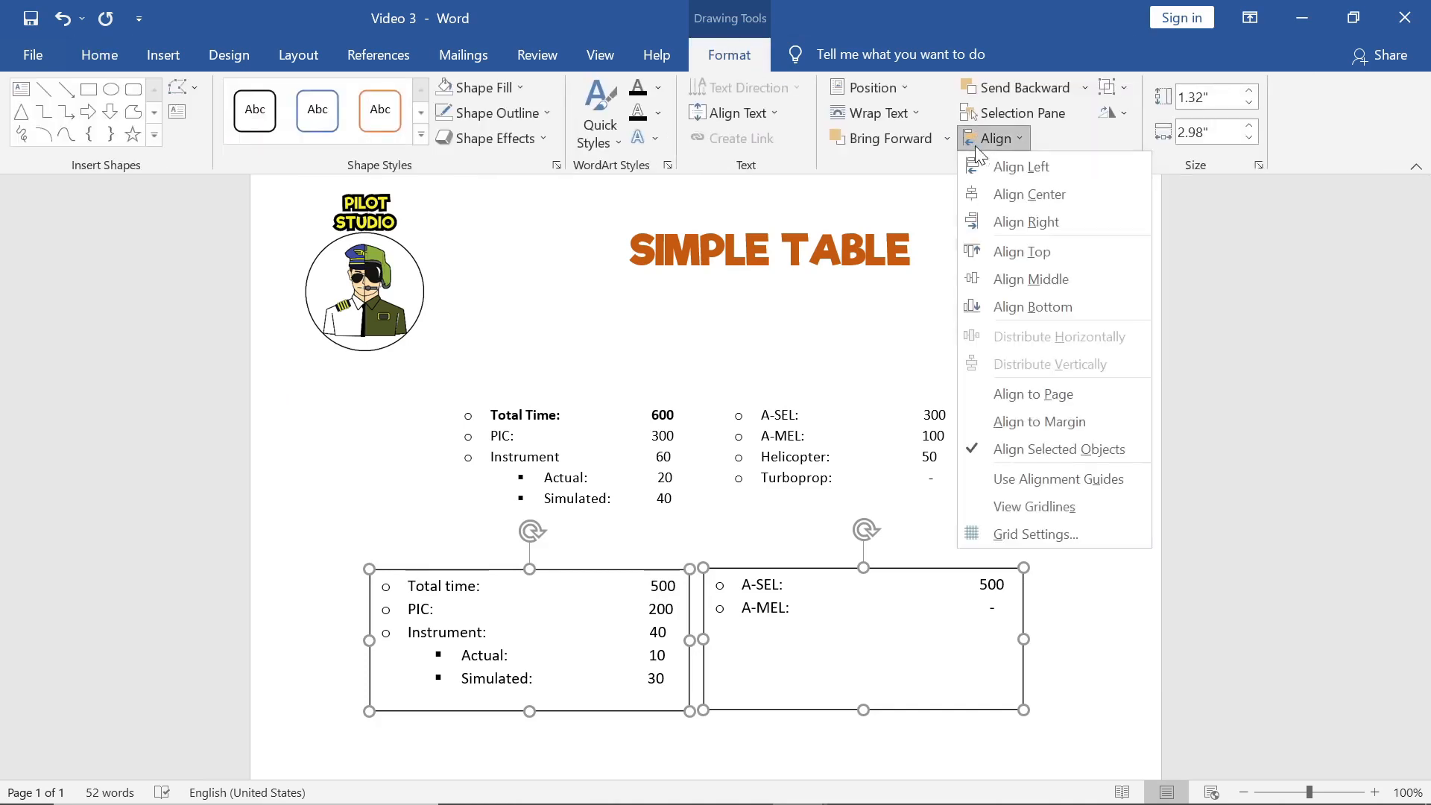
{"action": "left_click", "coordinate": [975, 145]}
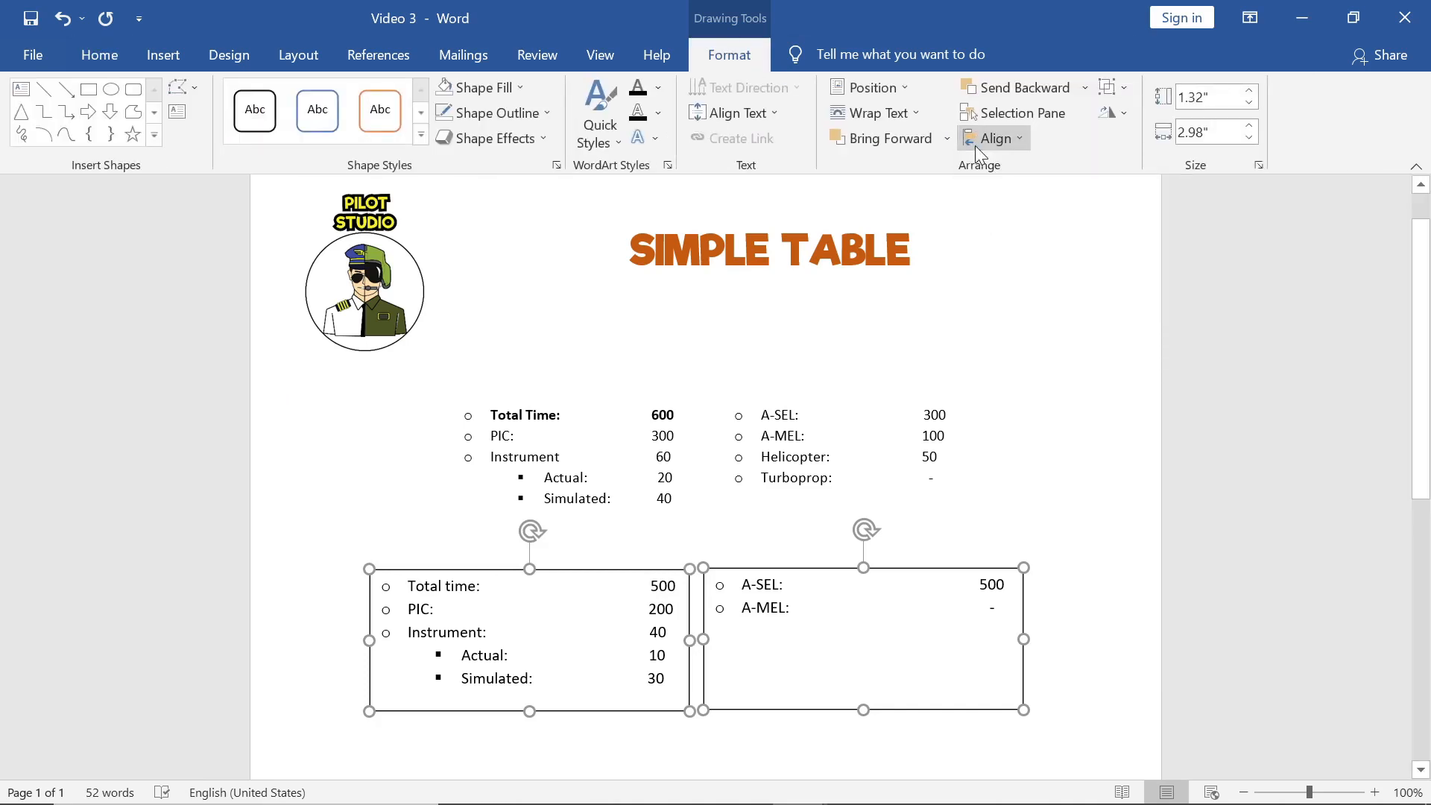
{"action": "left_click", "coordinate": [1110, 88]}
{"action": "left_click", "coordinate": [1124, 110]}
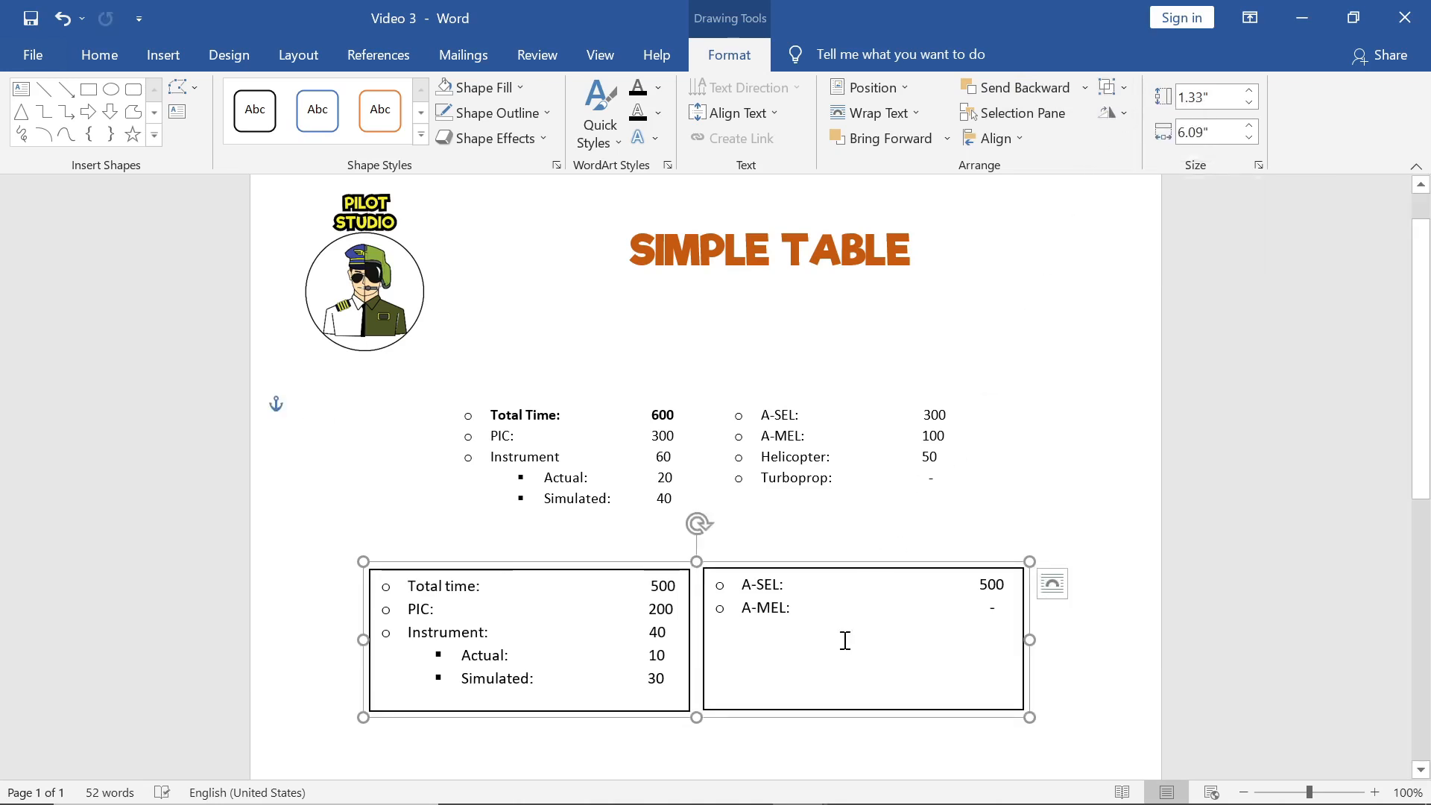
Remove the fill and the outline from the grouped text boxes
{"action": "left_click", "coordinate": [480, 88]}
{"action": "left_click", "coordinate": [487, 289]}
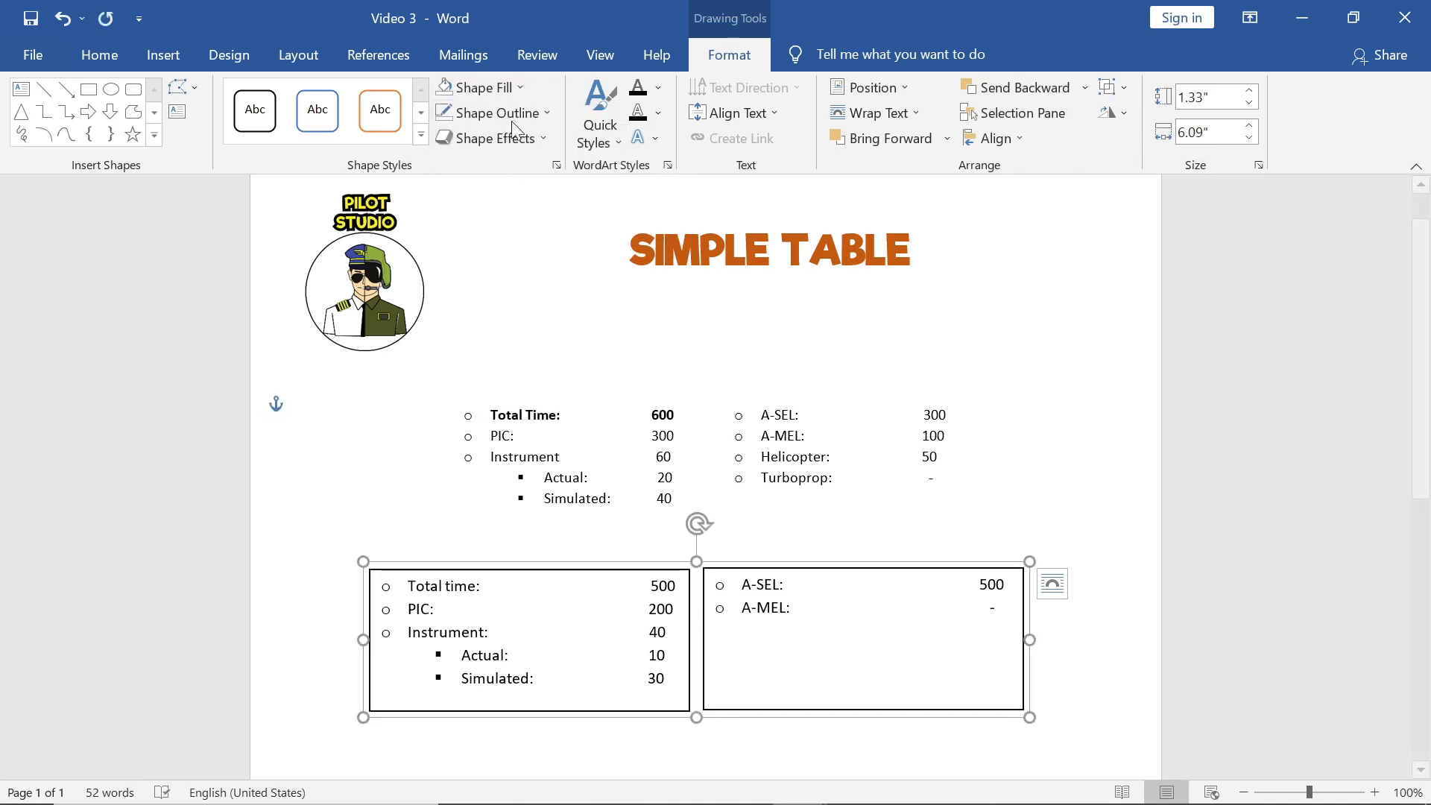
{"action": "left_click", "coordinate": [512, 113]}
{"action": "left_click", "coordinate": [499, 311]}
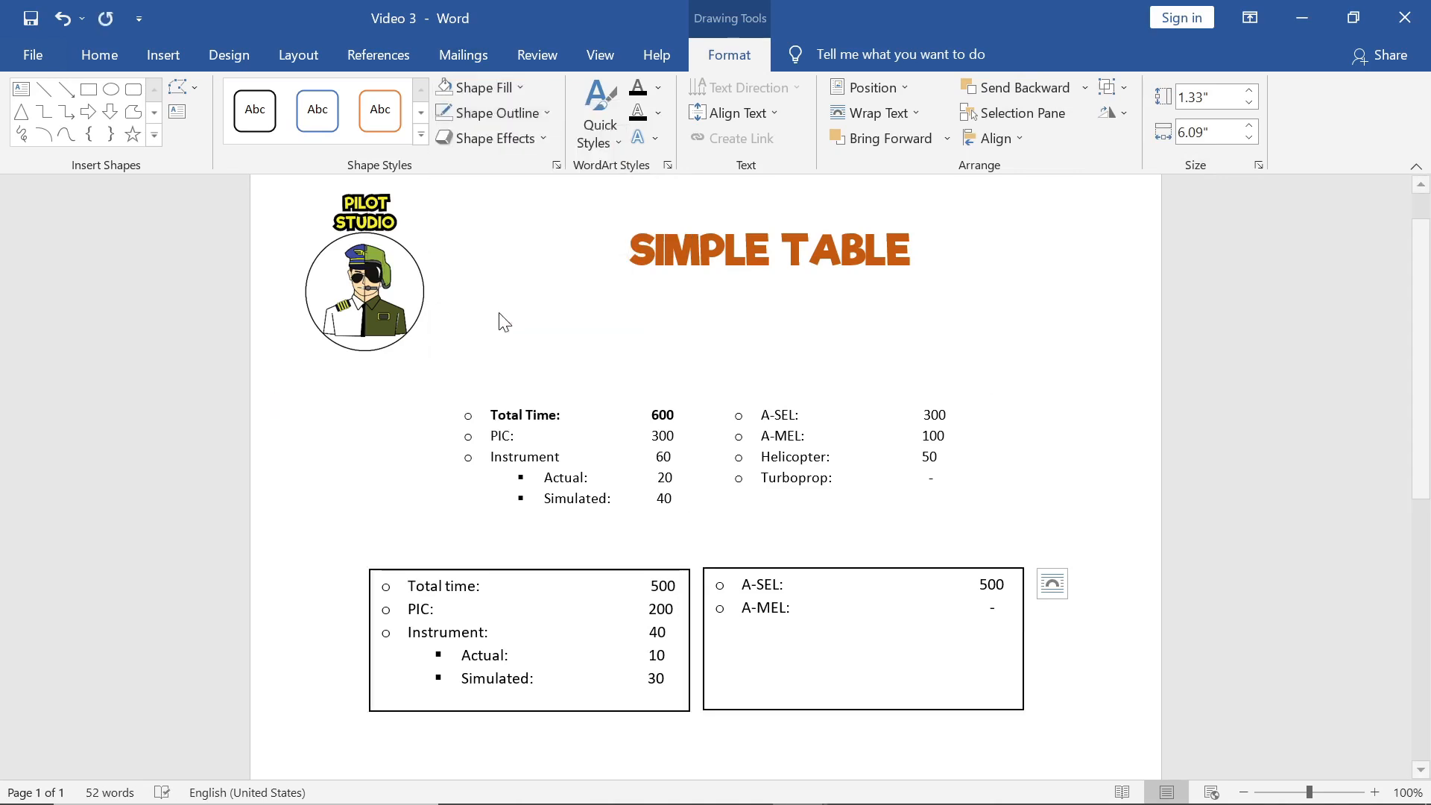
{"action": "left_click", "coordinate": [1235, 513]}
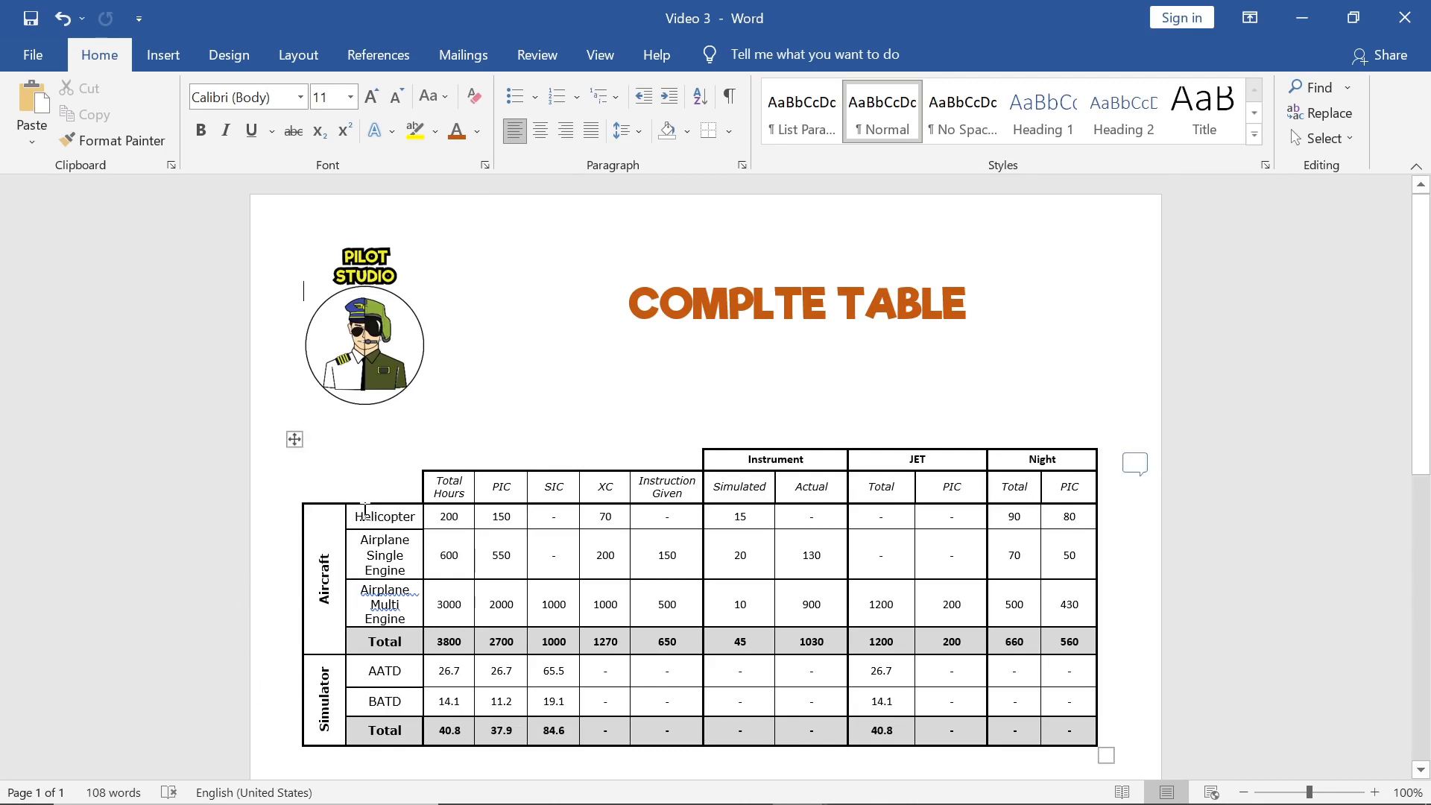
Delete the Helicopter row from the Complete Table
{"action": "right_click", "coordinate": [415, 516]}
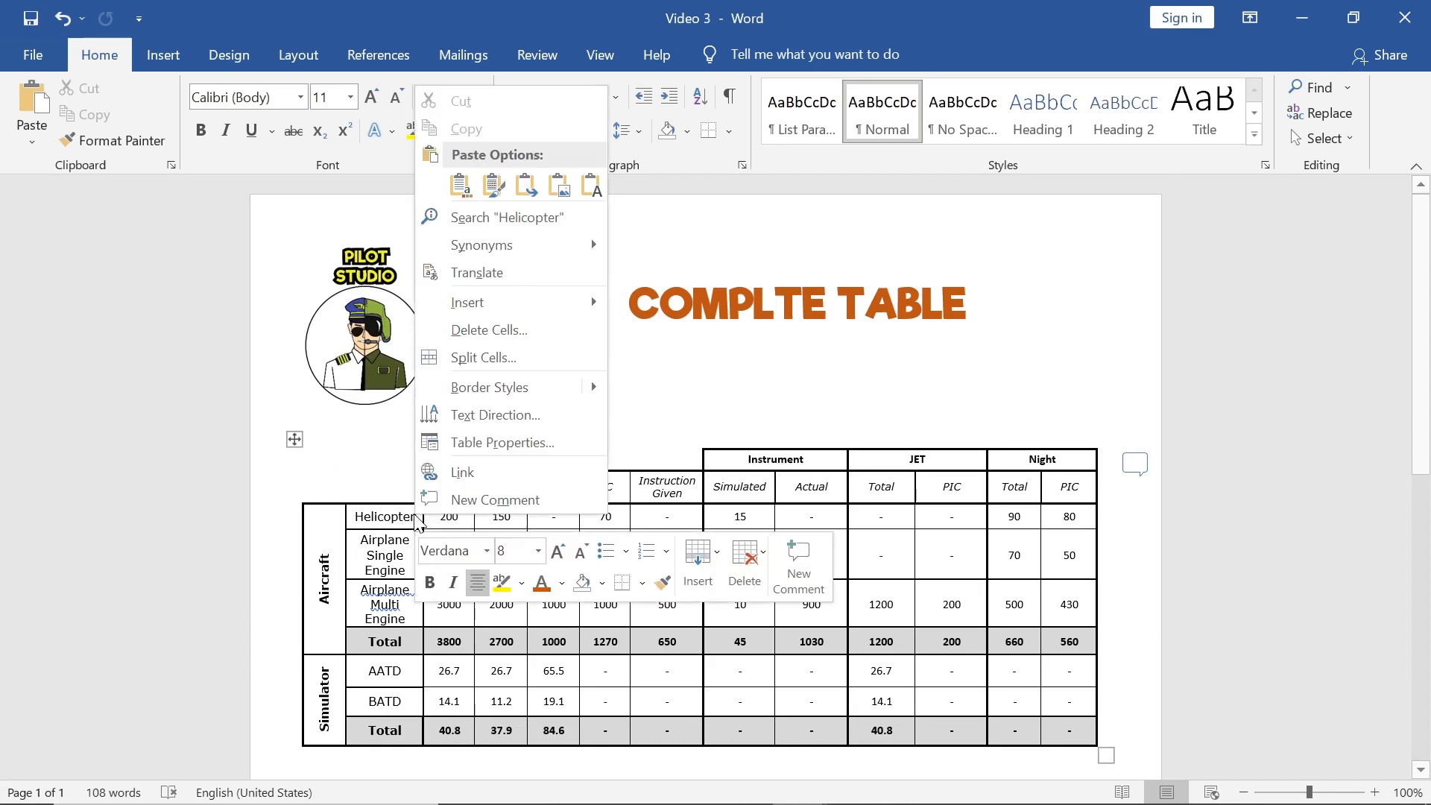
{"action": "left_click", "coordinate": [736, 569]}
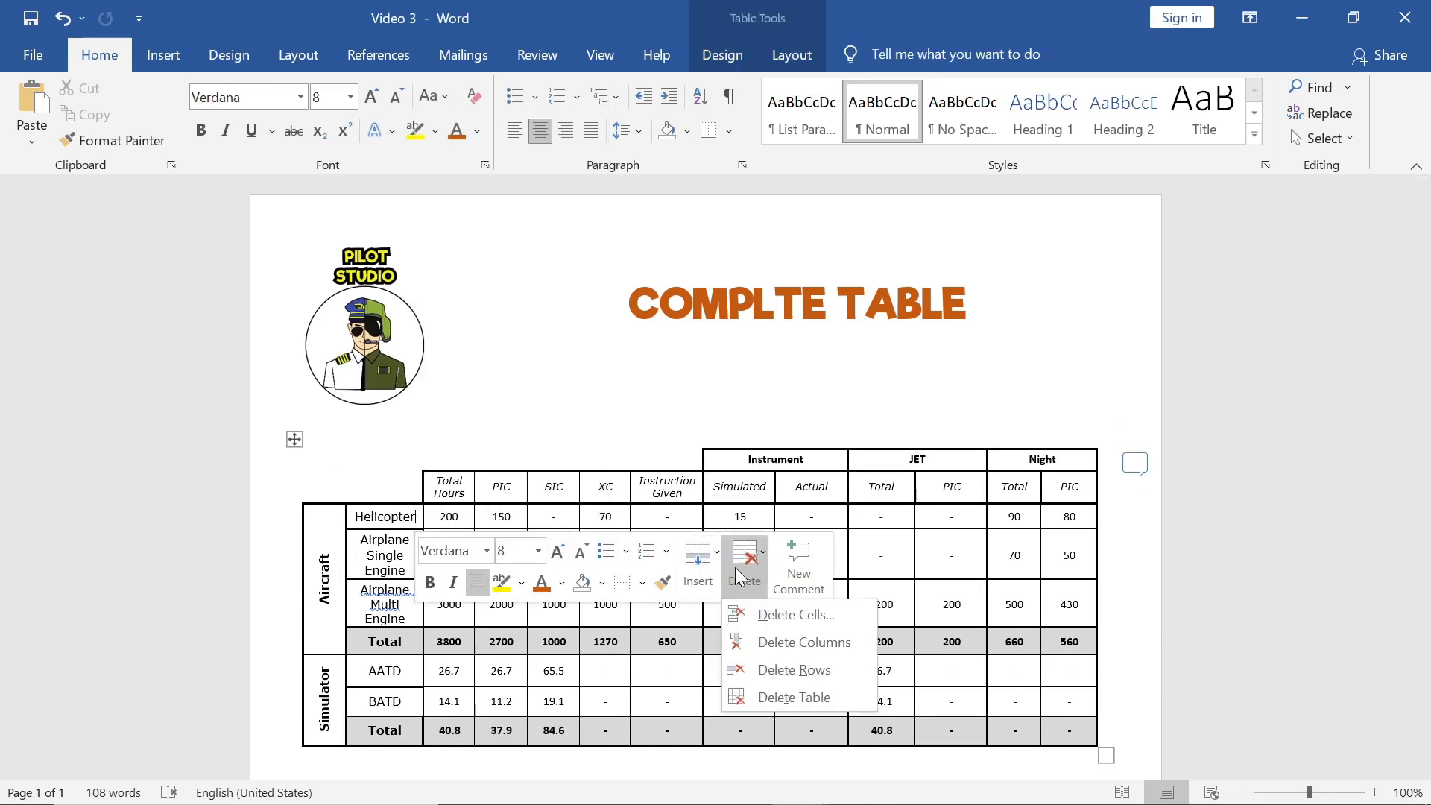
{"action": "left_click", "coordinate": [758, 672]}
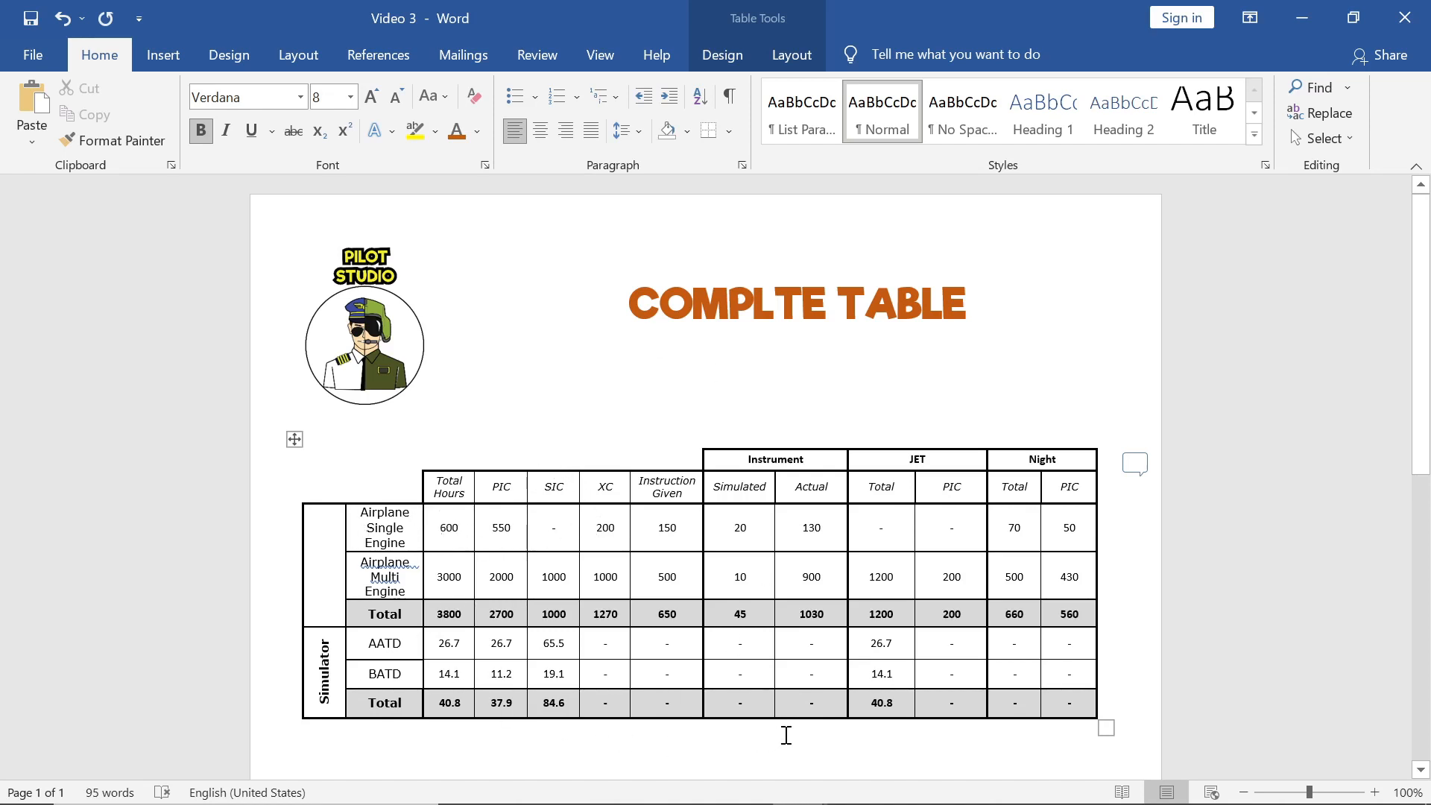
Rename the SIC column header as Complex and set its Airplane Single Engine value to 50
{"action": "left_click", "coordinate": [564, 485]}
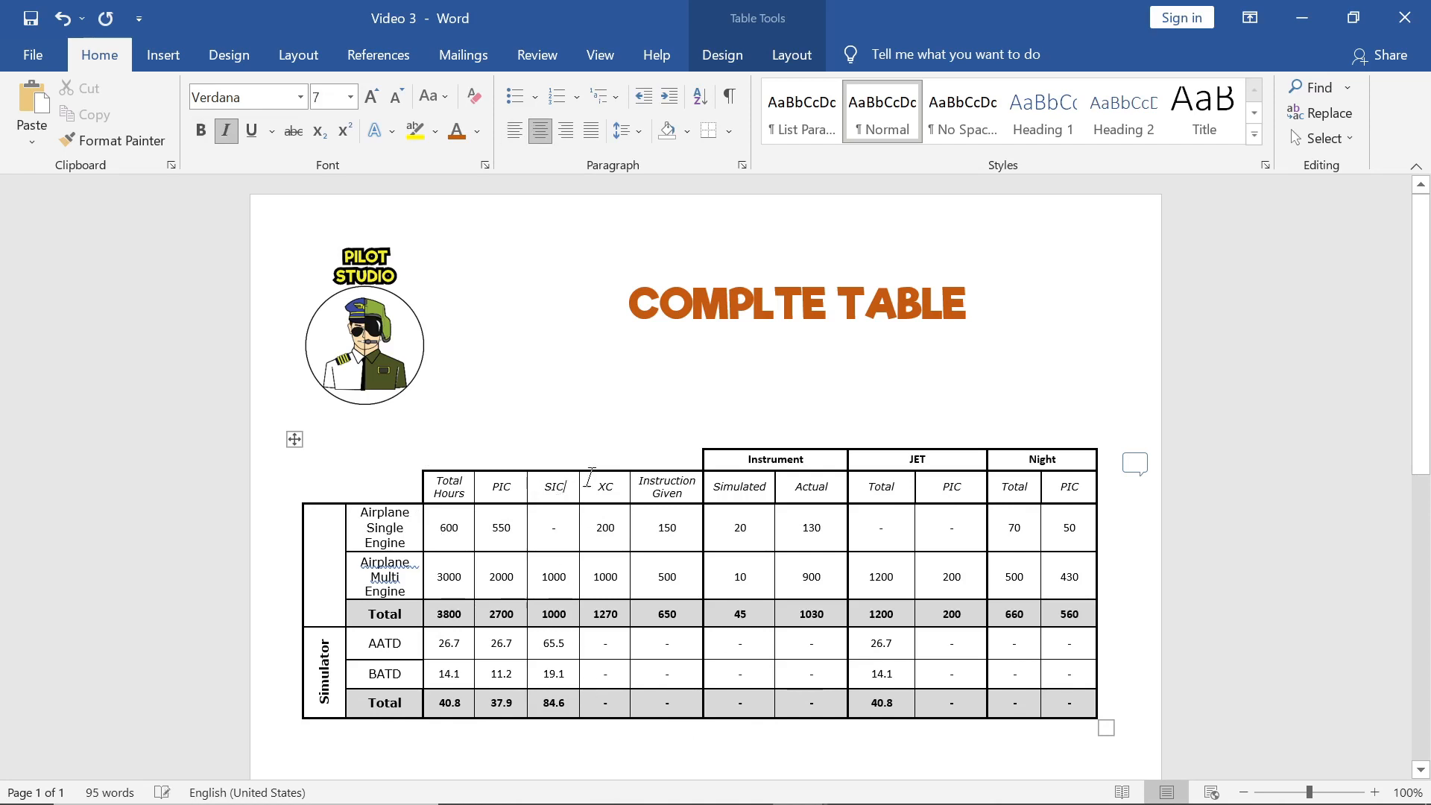
{"action": "key", "text": "BackSpace"}
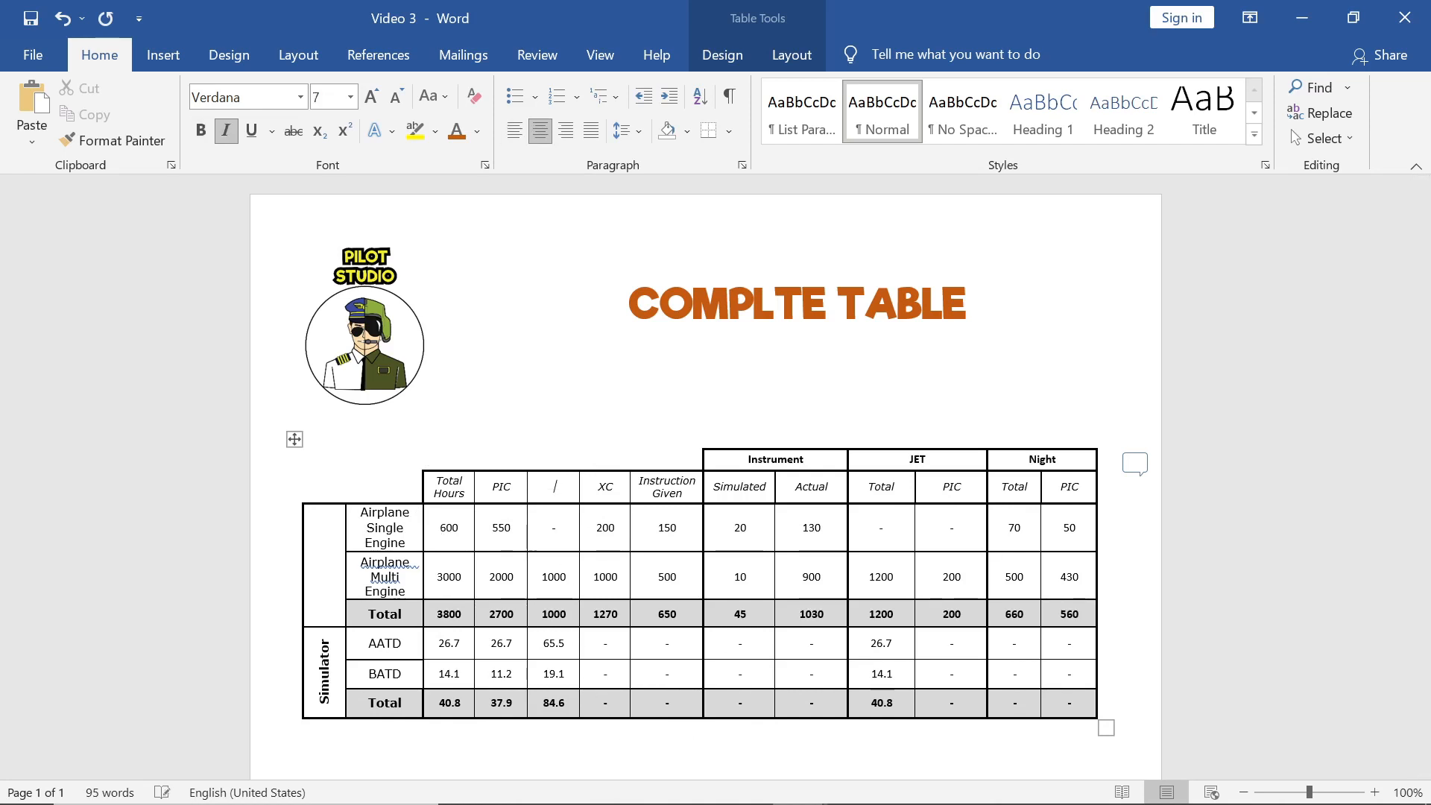
{"action": "type", "text": "Complex"}
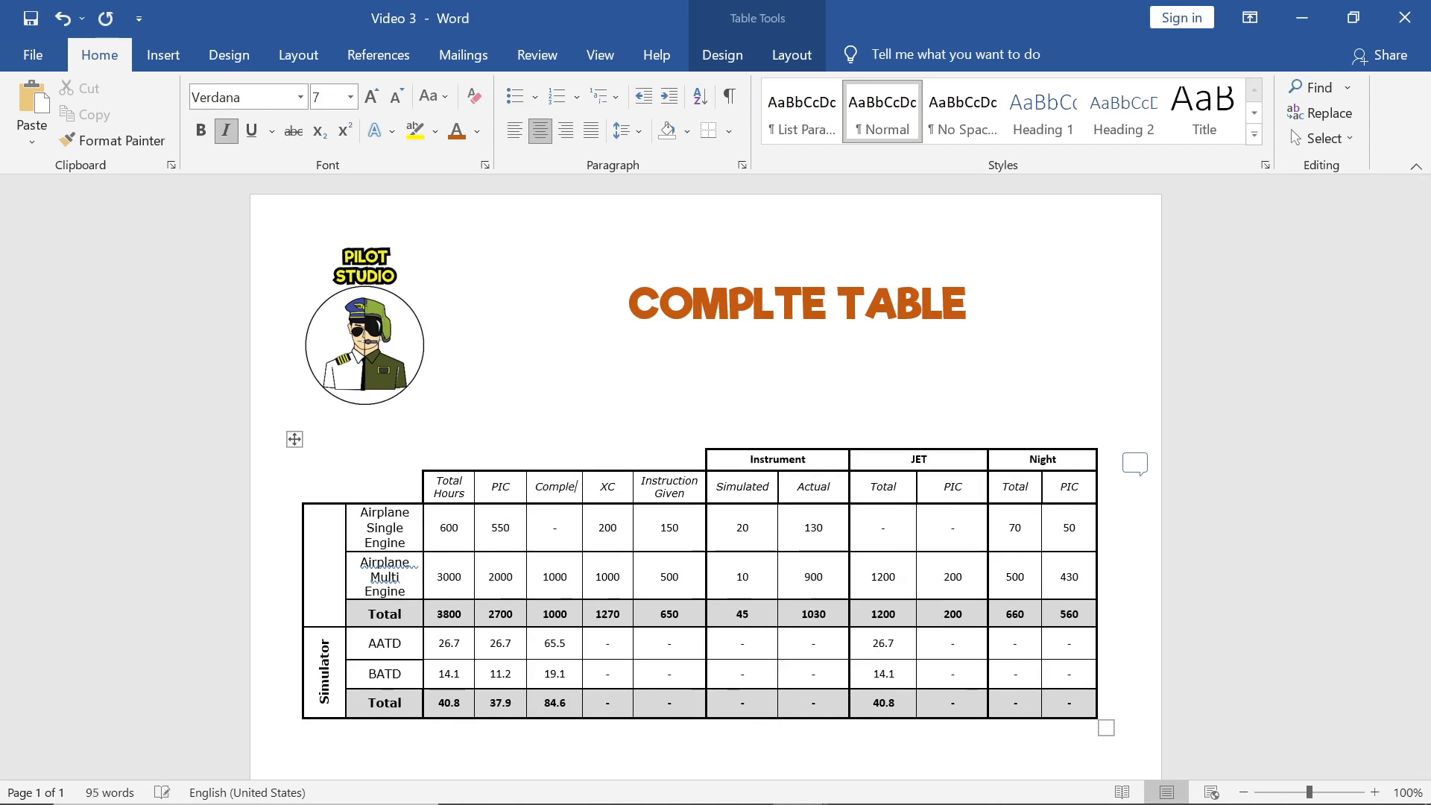
{"action": "left_click", "coordinate": [571, 521]}
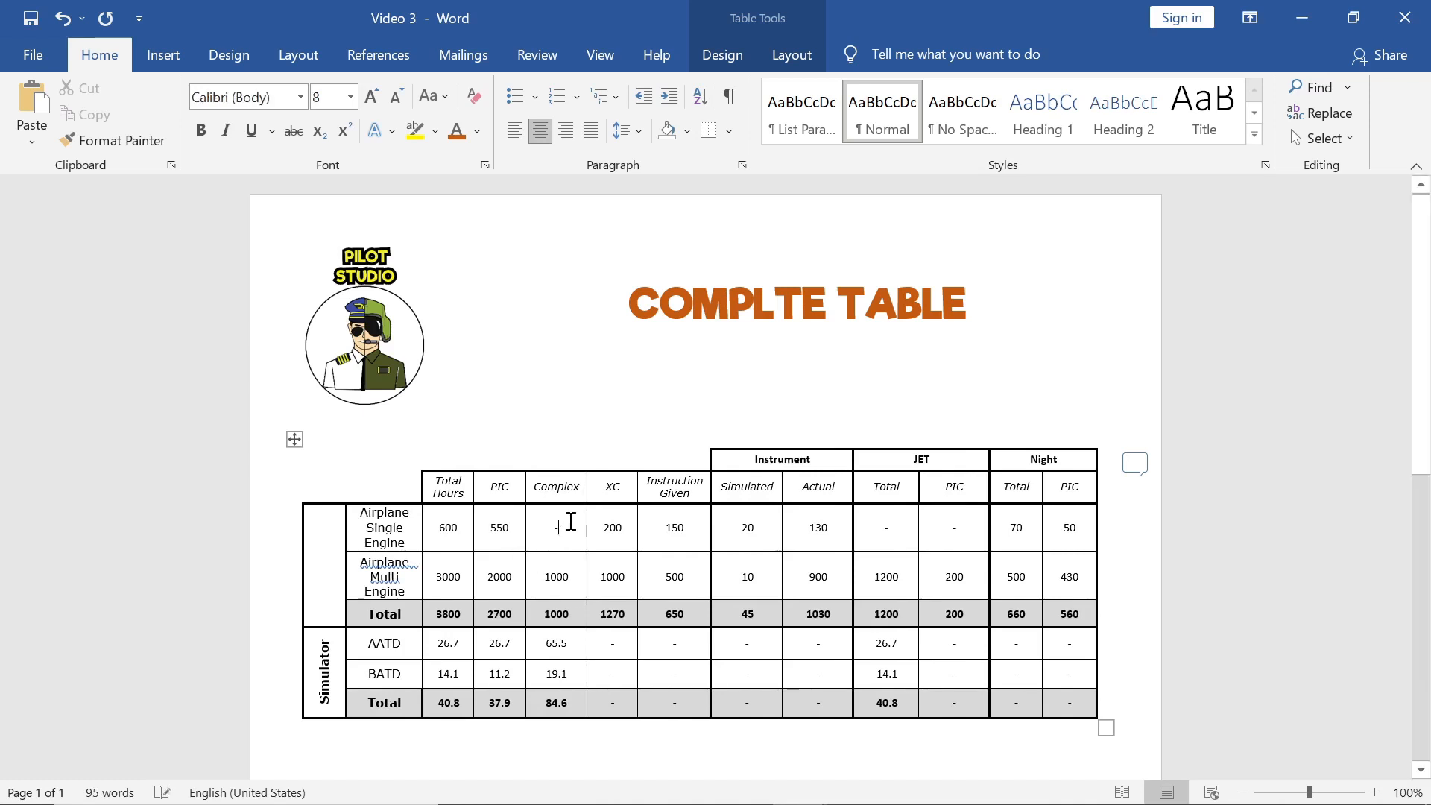
{"action": "key", "text": "BackSpace"}
Insert a column directly after Complex with the header "extra", centred both ways in its cell
{"action": "right_click", "coordinate": [579, 486]}
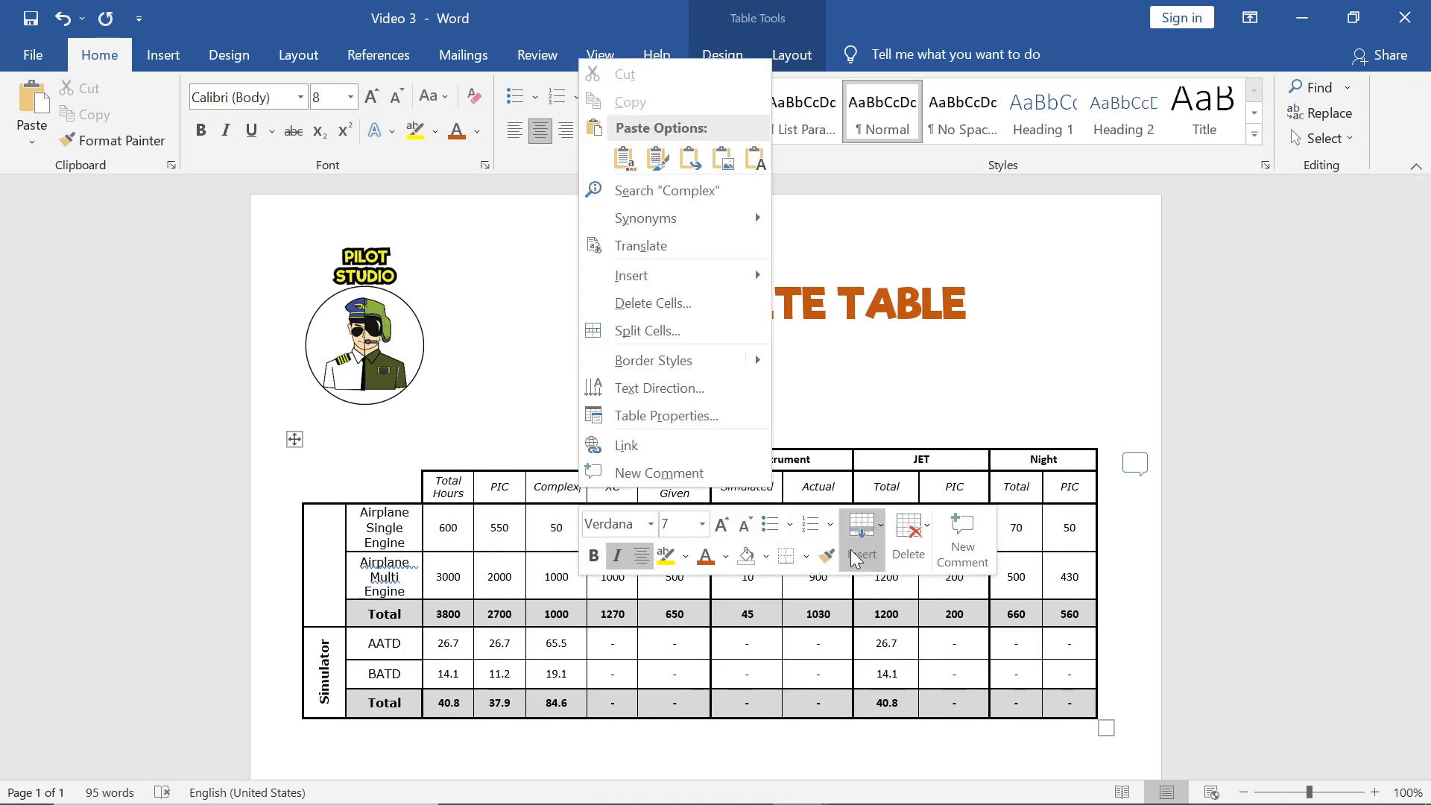
{"action": "left_click", "coordinate": [860, 549]}
{"action": "left_click", "coordinate": [879, 664]}
{"action": "left_click", "coordinate": [608, 491]}
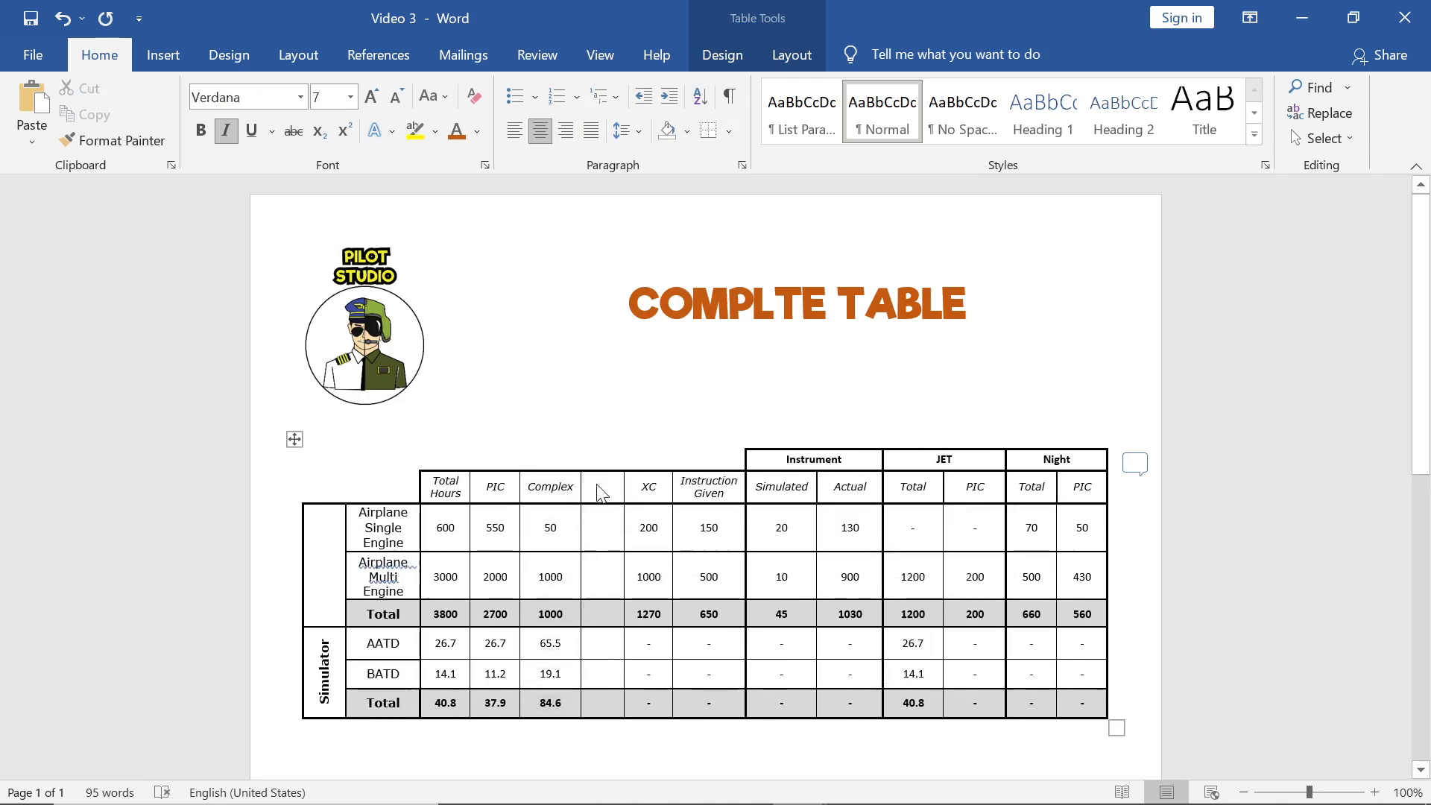
{"action": "type", "text": "extra"}
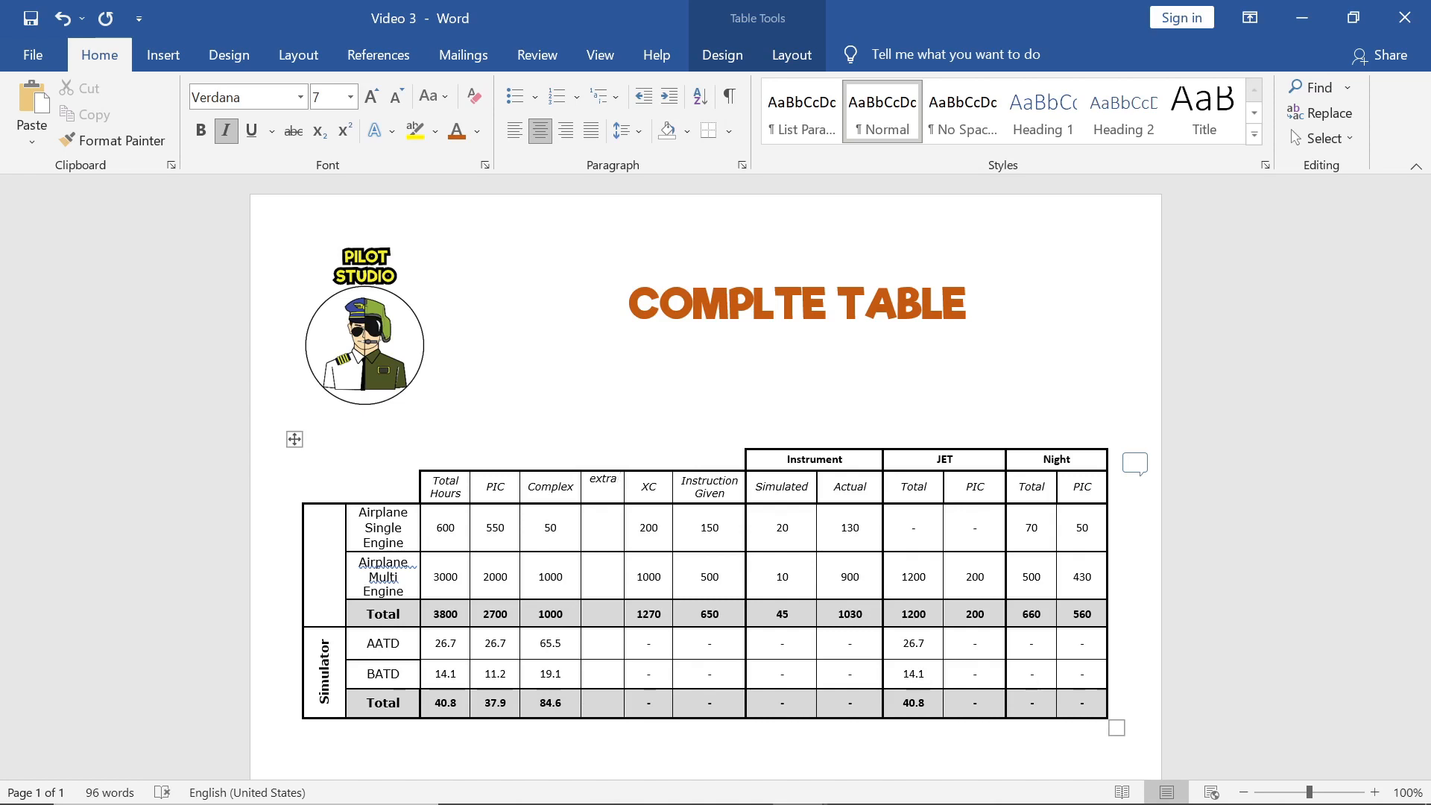
{"action": "left_click", "coordinate": [788, 56]}
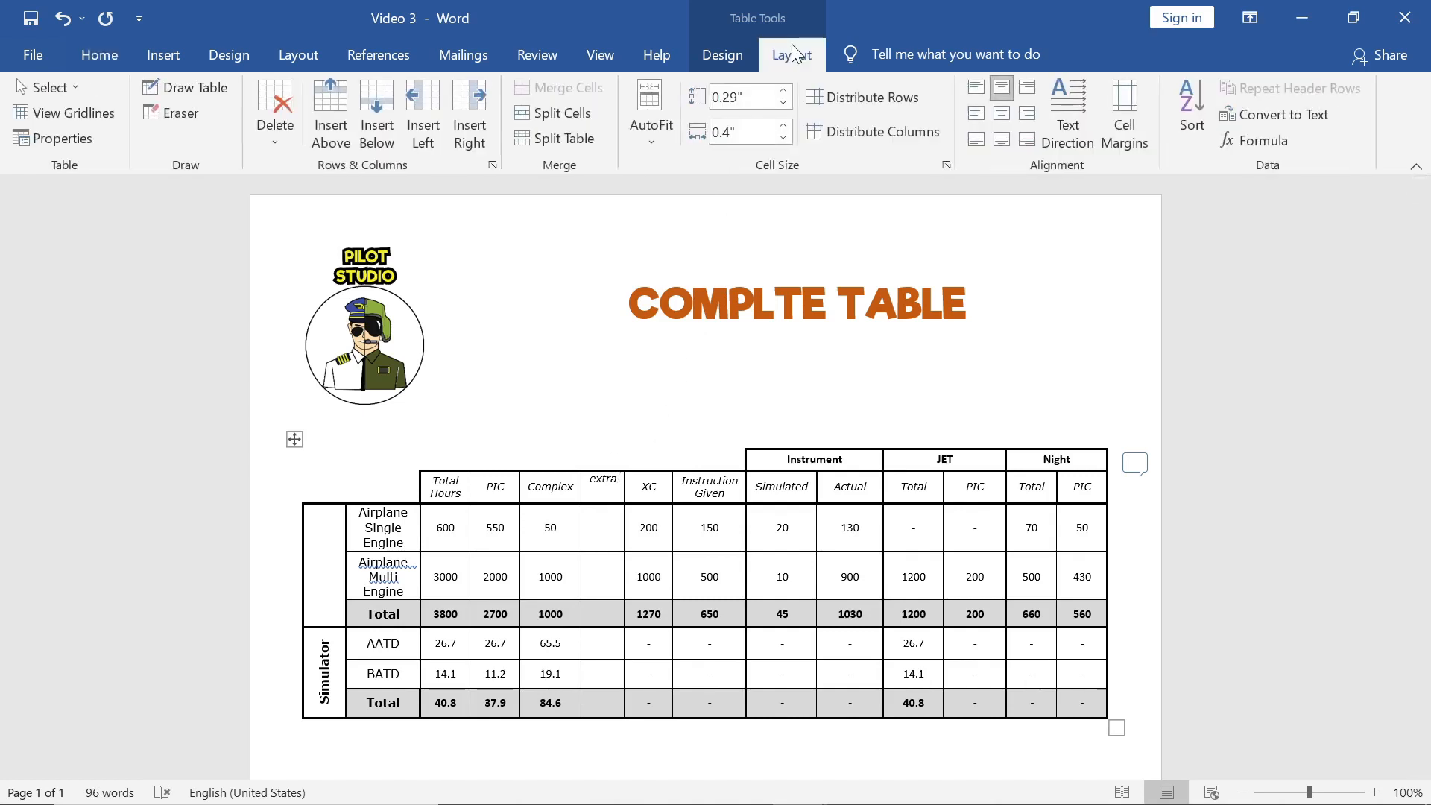
{"action": "left_click", "coordinate": [1006, 110]}
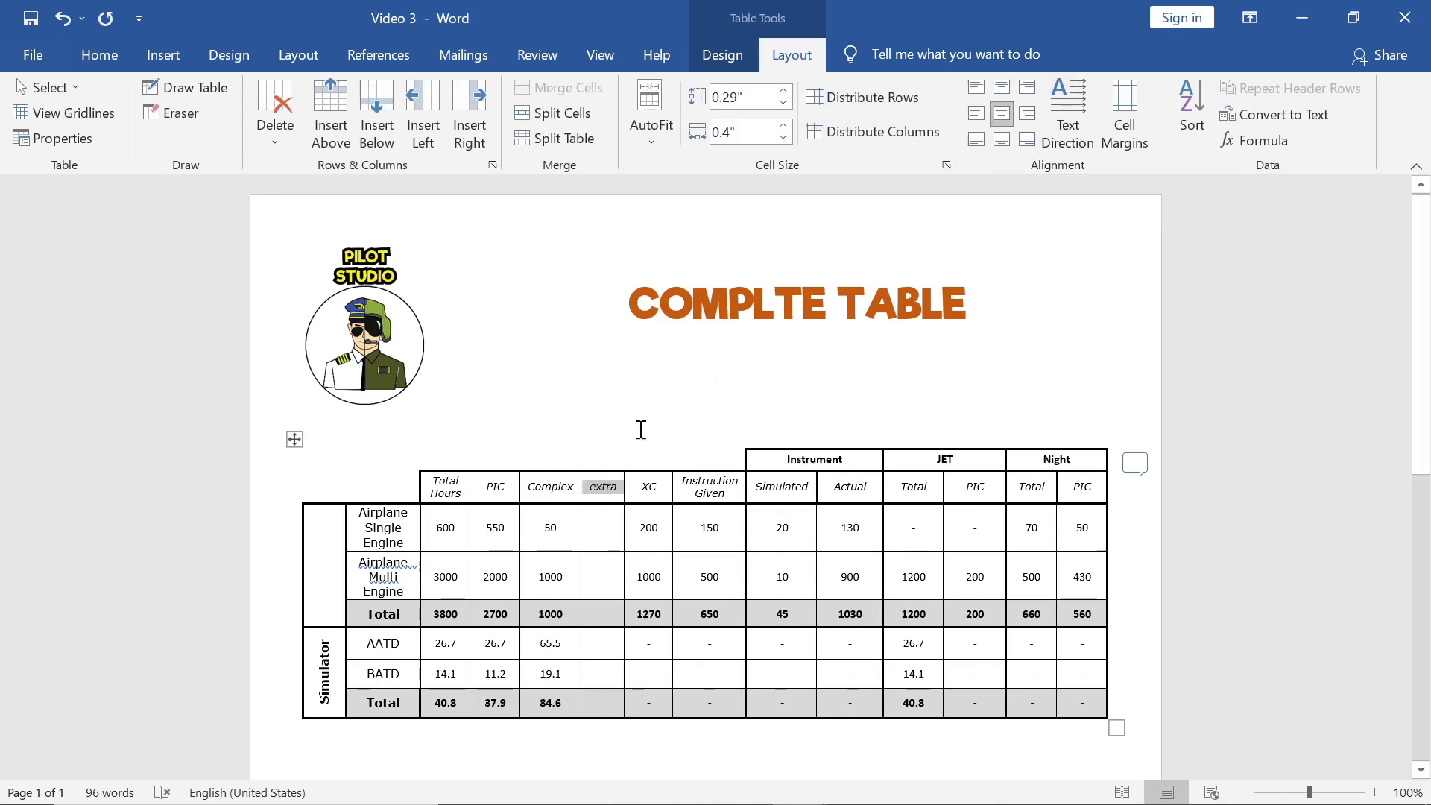
Enter "Aicraft" in the empty merged cell above Simulator and turn its text vertical
{"action": "left_click", "coordinate": [321, 562]}
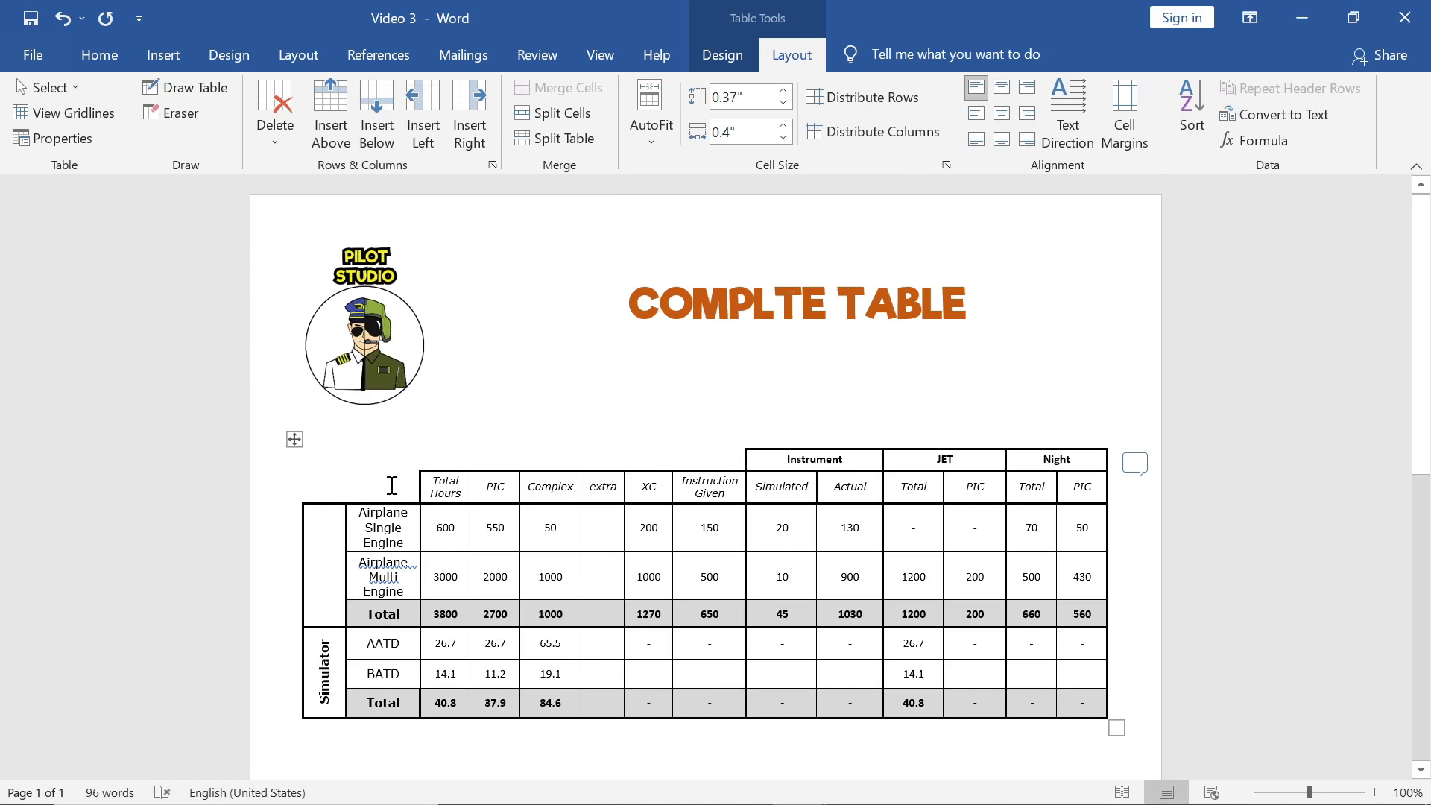
{"action": "type", "text": "Aicr"}
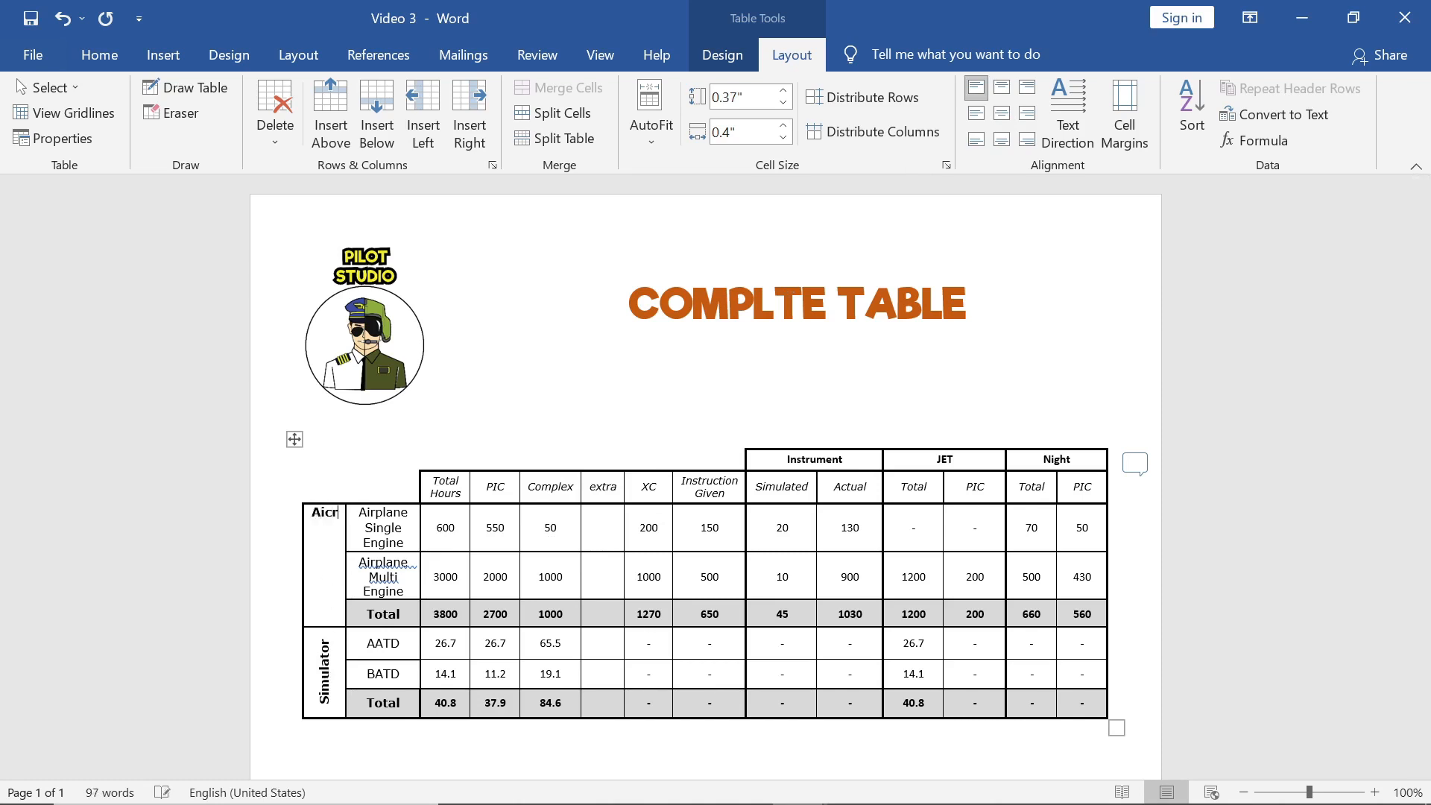
{"action": "type", "text": "aft"}
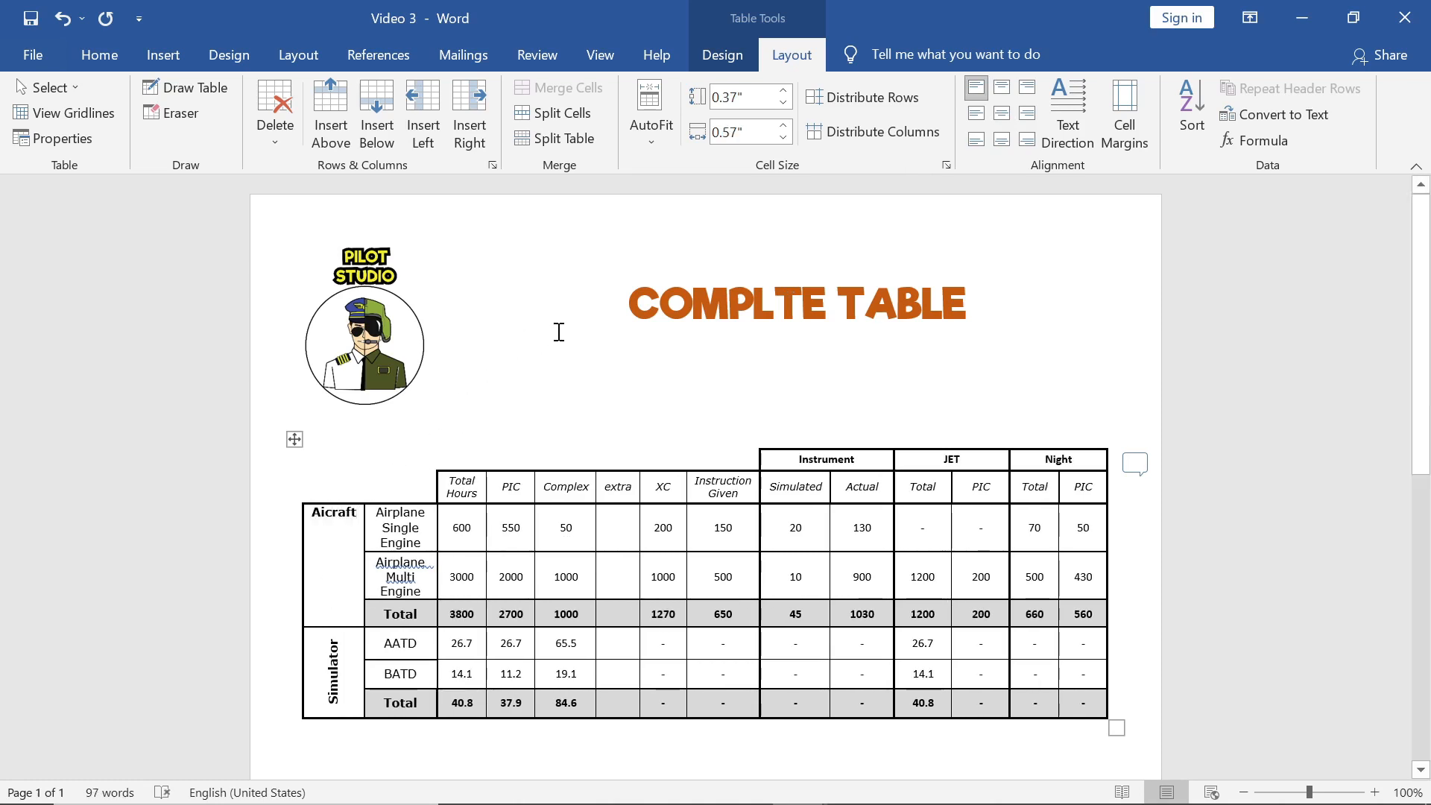
{"action": "left_click", "coordinate": [1081, 110]}
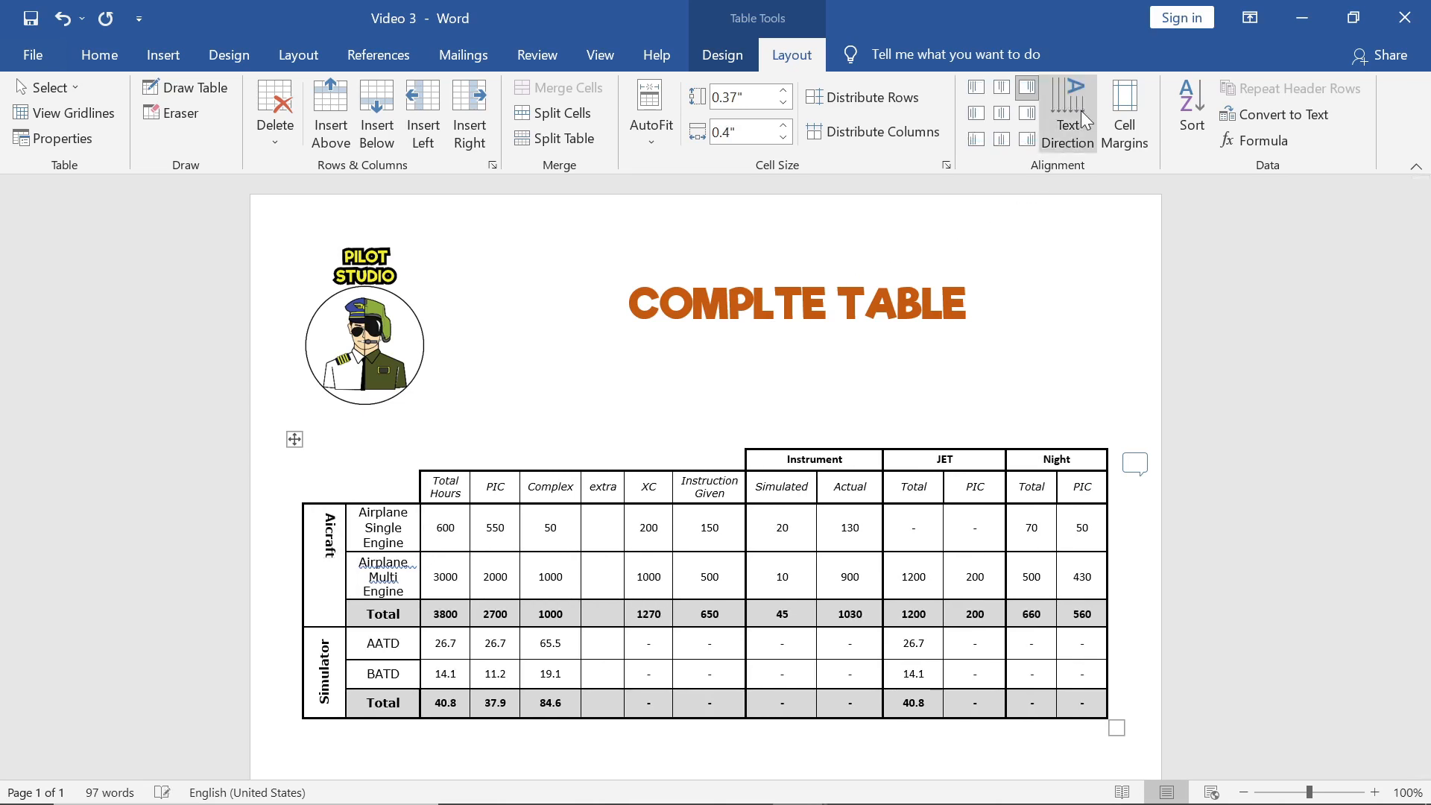